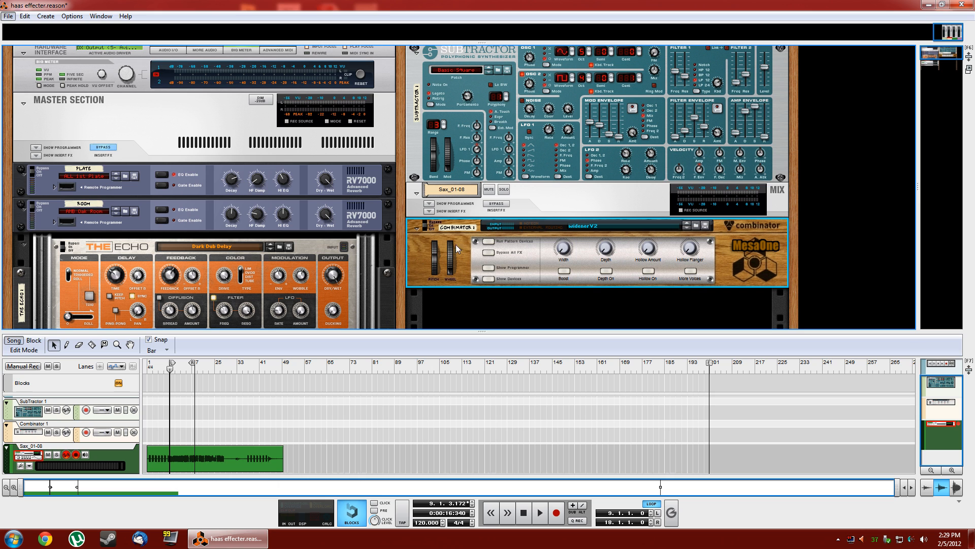
Step: Examine the rear cabling between the Sax_01-08 audio track, the Combinator and its mix channel
{"action": "key", "text": "alt"}
{"action": "key", "text": "Tab"}
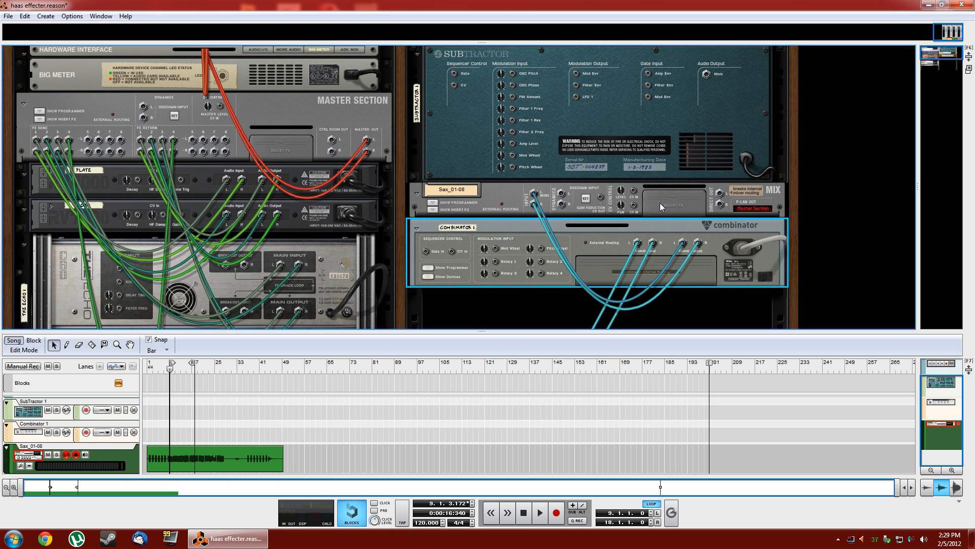
{"action": "scroll", "coordinate": [472, 228], "scroll_direction": "down", "scroll_amount": 3}
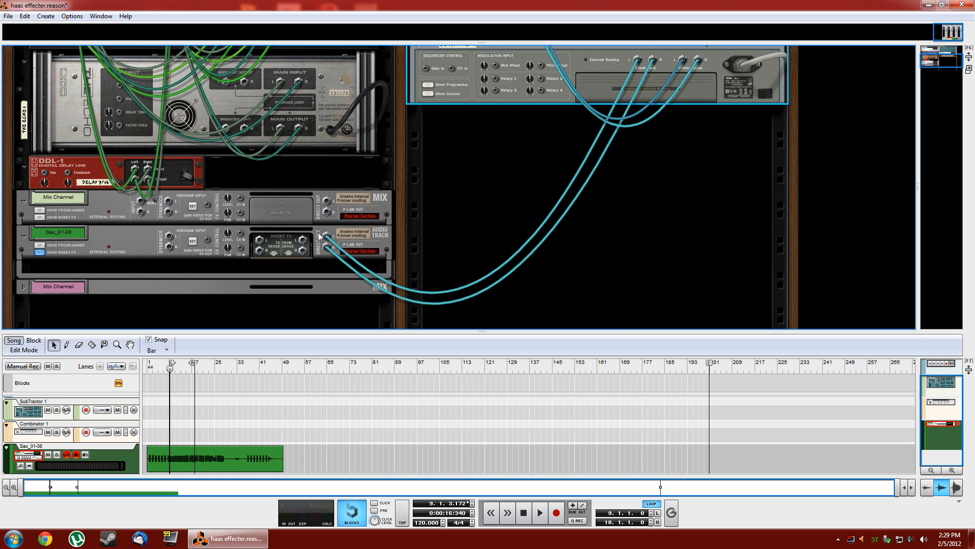
{"action": "scroll", "coordinate": [621, 123], "scroll_direction": "up", "scroll_amount": 1}
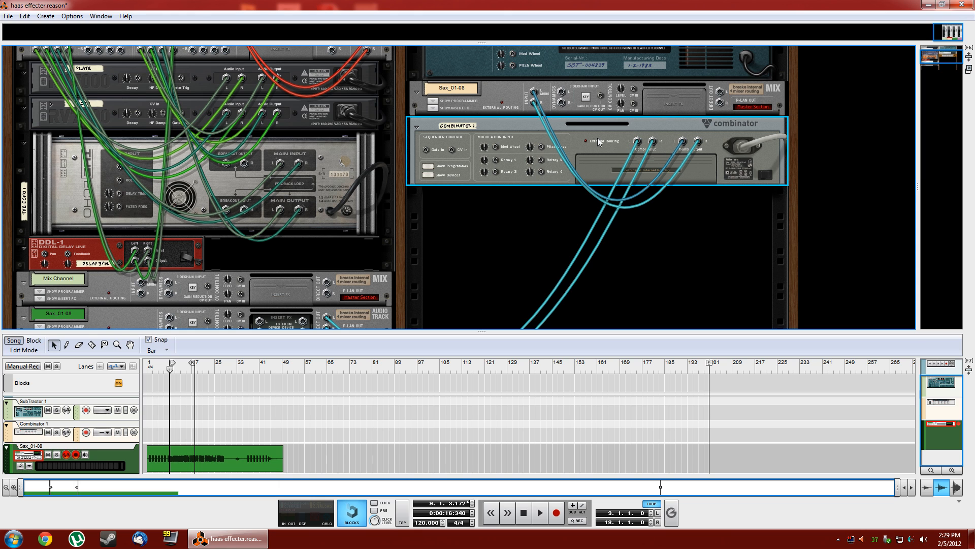
{"action": "left_click", "coordinate": [504, 90]}
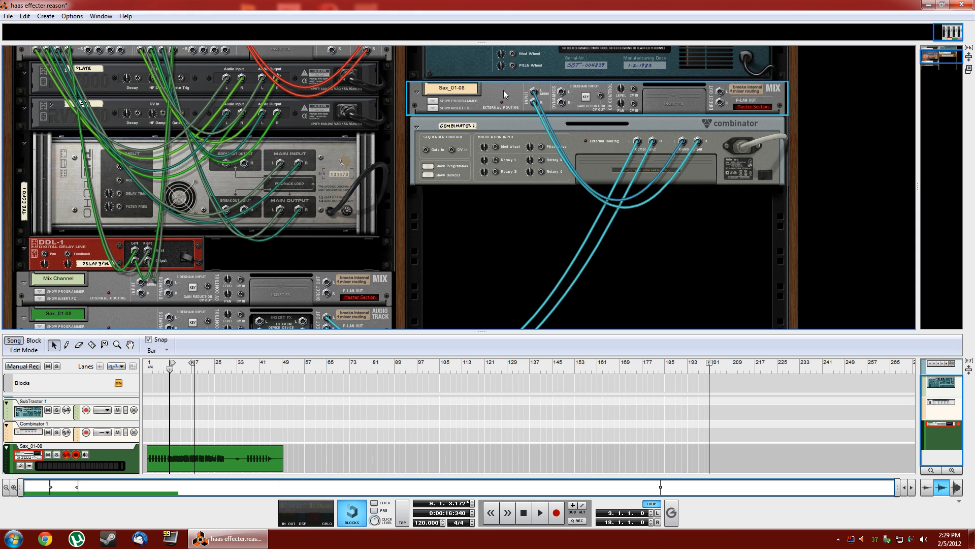
{"action": "key", "text": "Tab"}
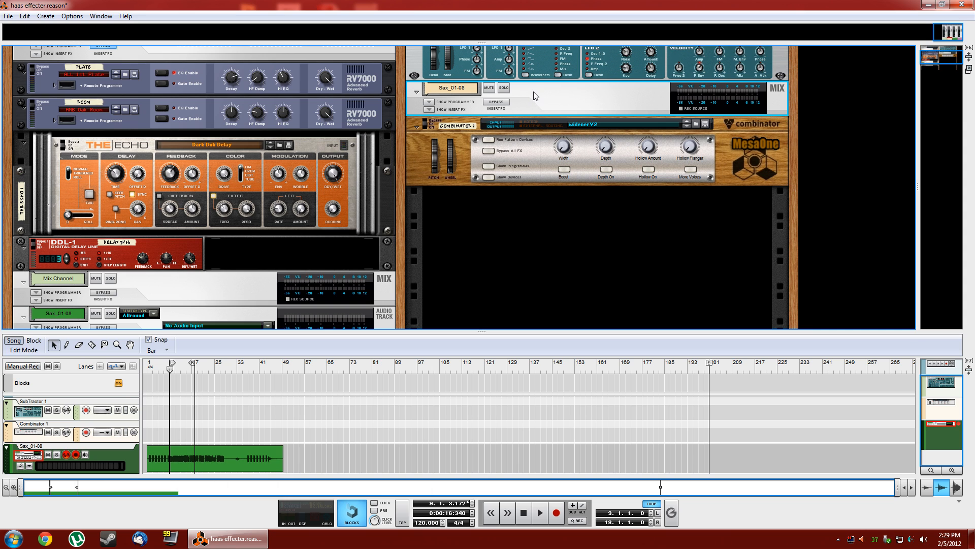
Step: Play the song in the main mixer and compare the levels of the two Sax_01-08 channels
{"action": "key", "text": "F5"}
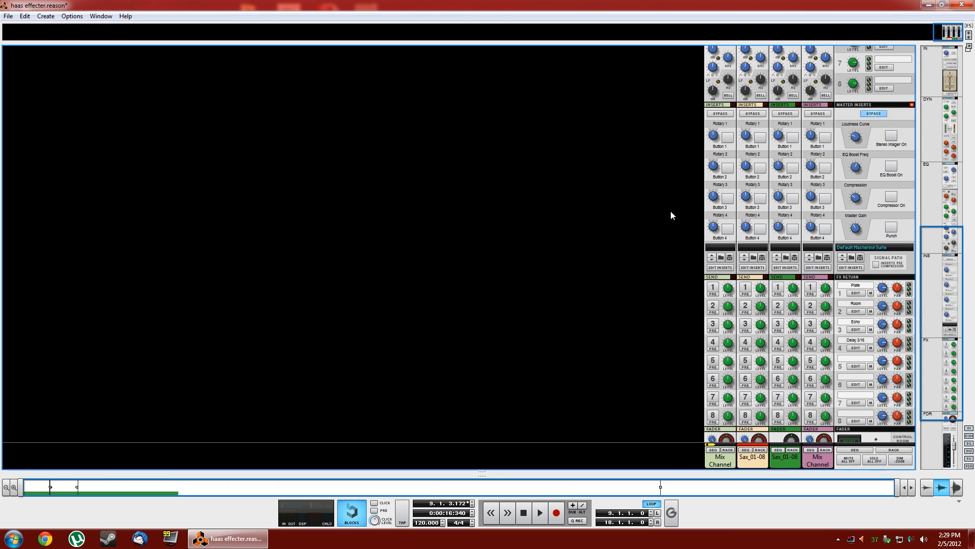
{"action": "scroll", "coordinate": [750, 330], "scroll_direction": "down", "scroll_amount": 3}
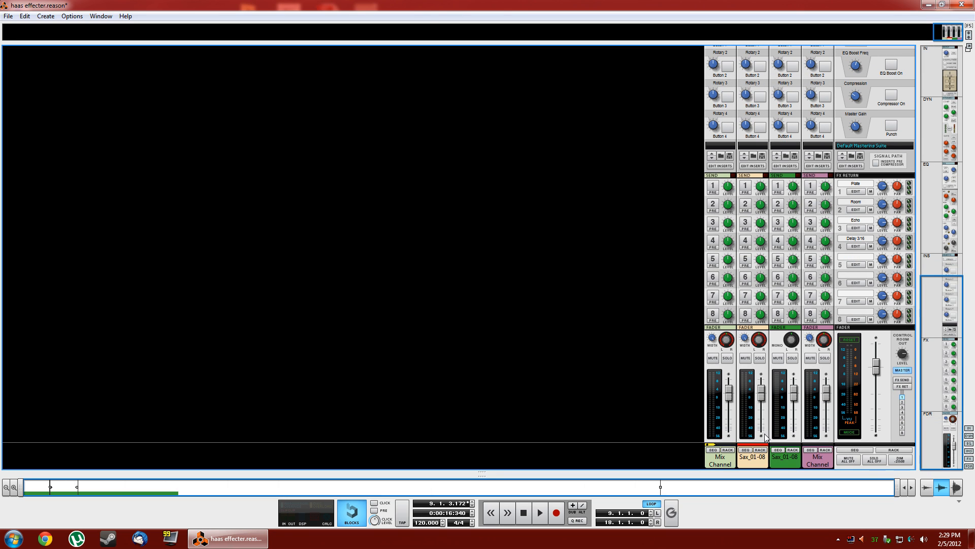
{"action": "key", "text": "space"}
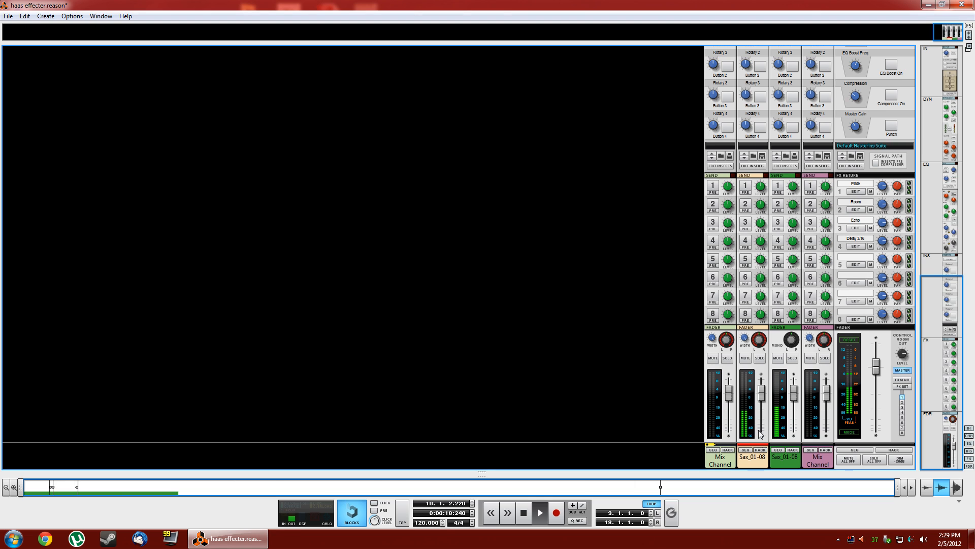
{"action": "left_click", "coordinate": [748, 361]}
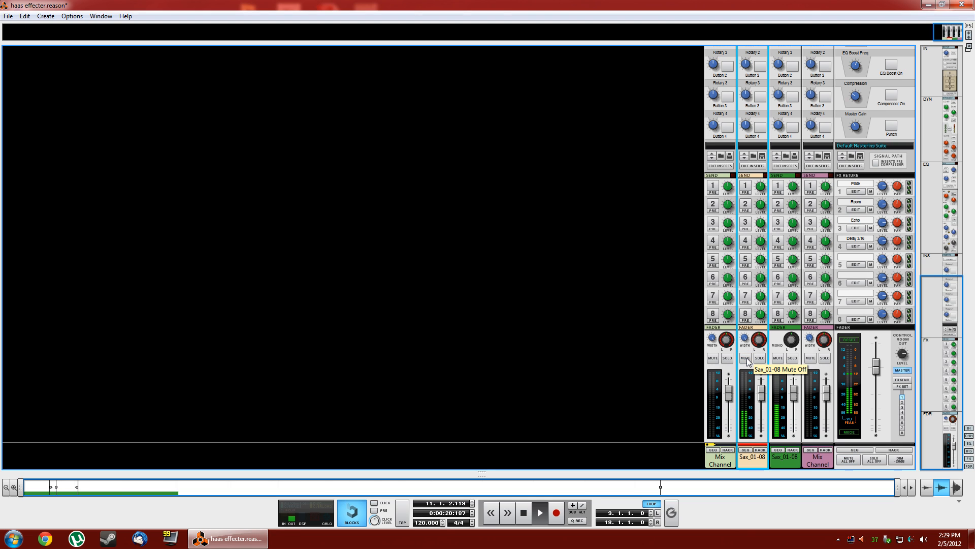
{"action": "key", "text": "space"}
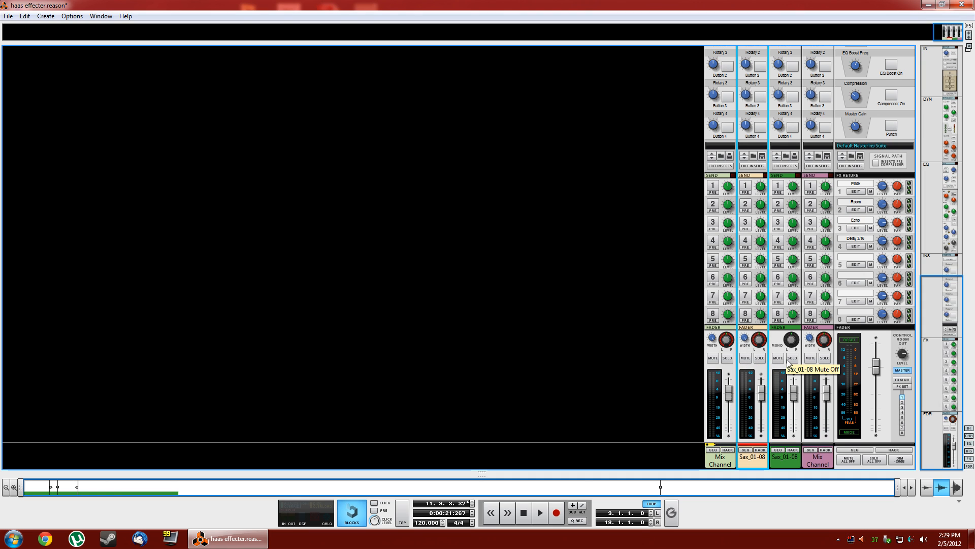
{"action": "key", "text": "space"}
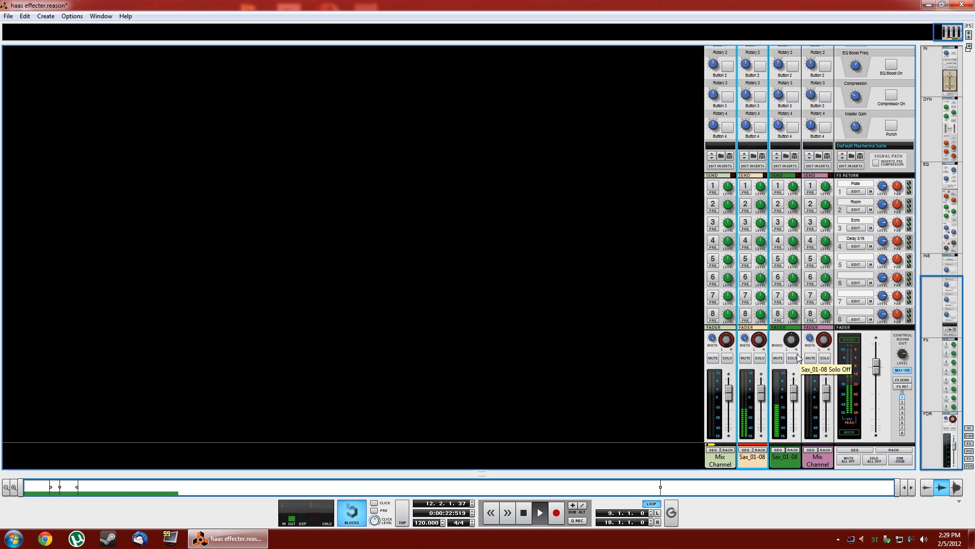
{"action": "key", "text": "space"}
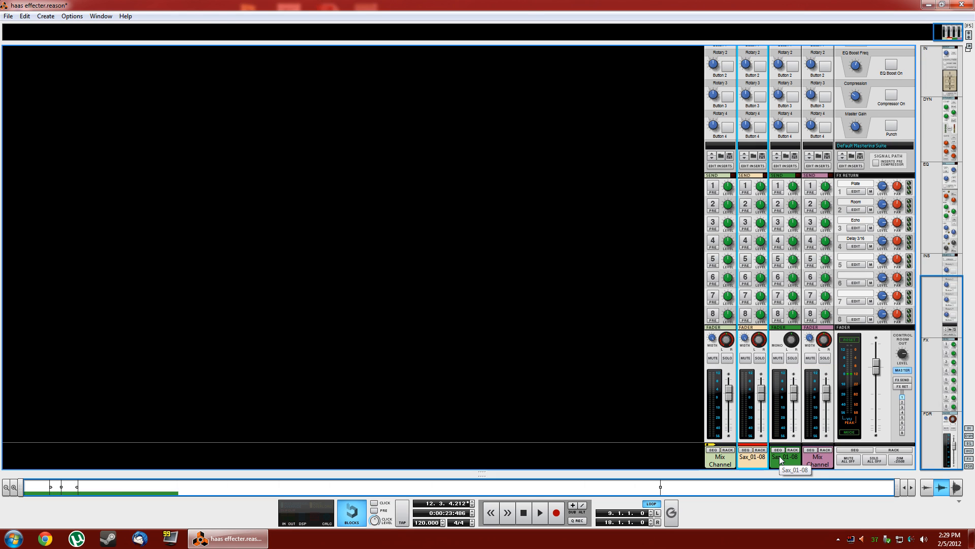
Step: Rename the mix channel fed by the Combinator as haas
{"action": "key", "text": "F6+F7"}
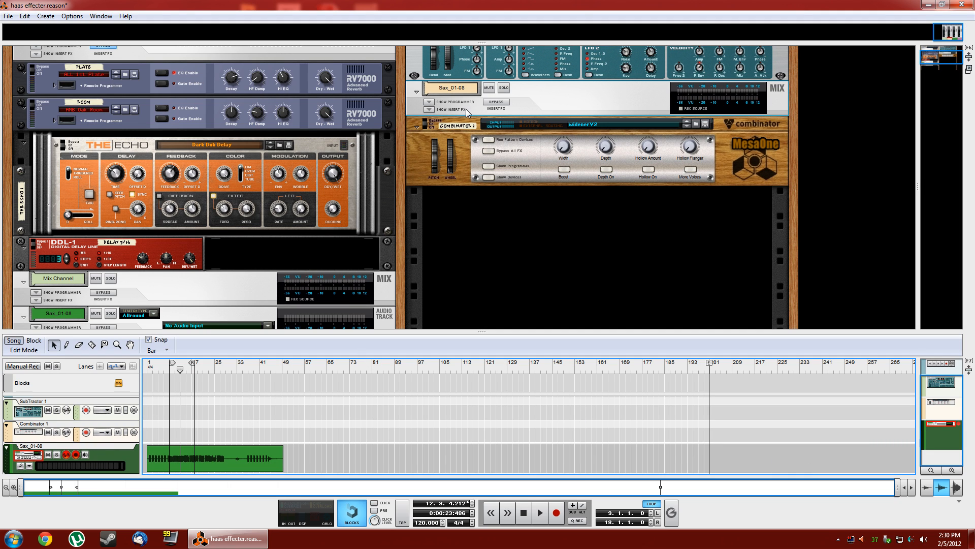
{"action": "left_click", "coordinate": [528, 96]}
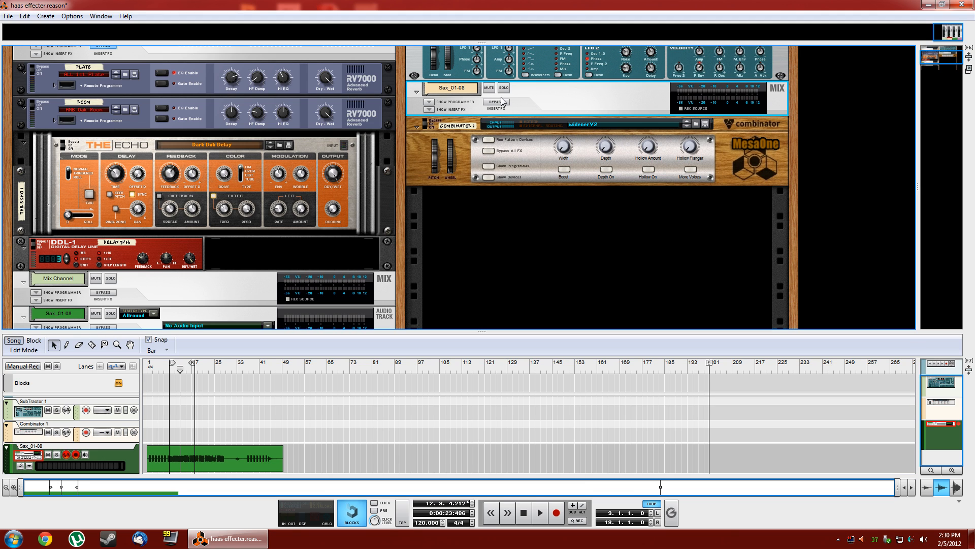
{"action": "key", "text": "F5"}
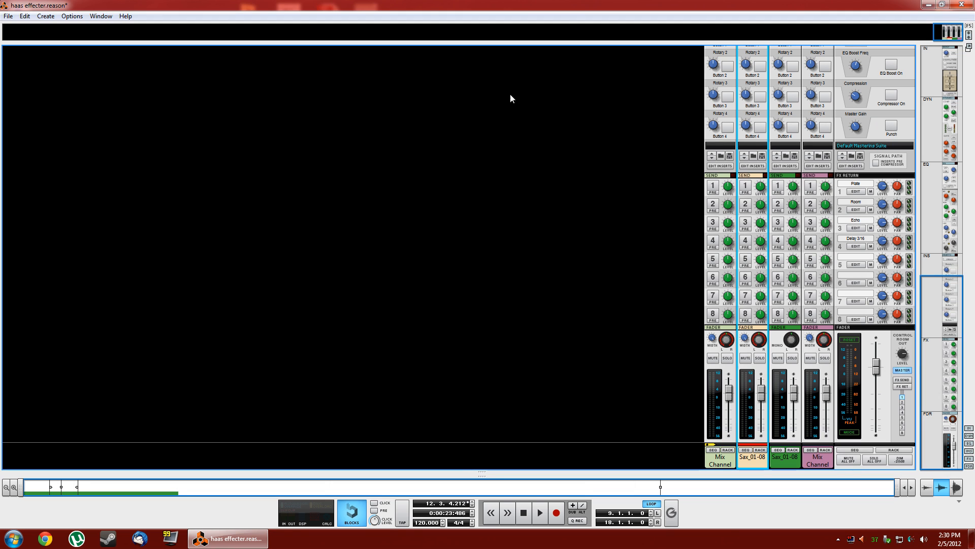
{"action": "double_click", "coordinate": [749, 460]}
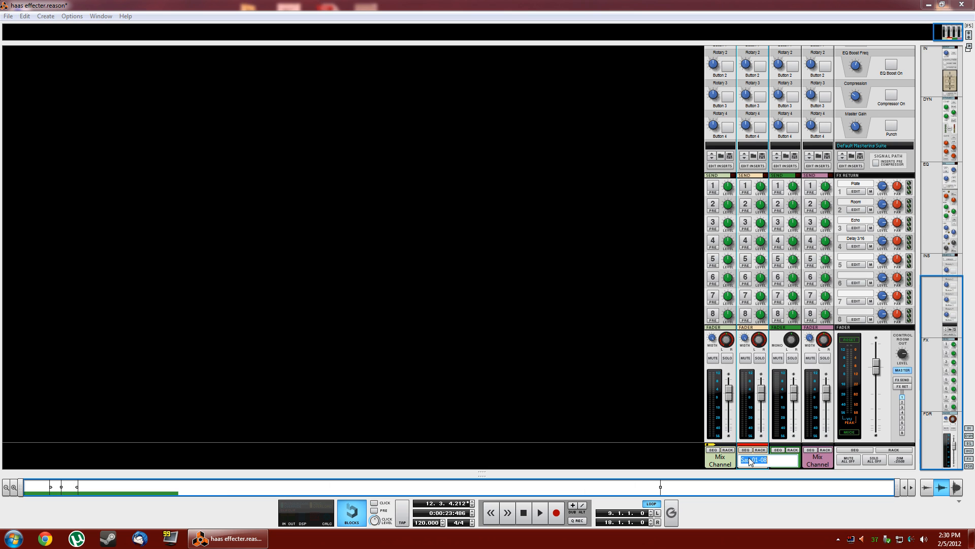
{"action": "type", "text": "haas"}
{"action": "key", "text": "Return"}
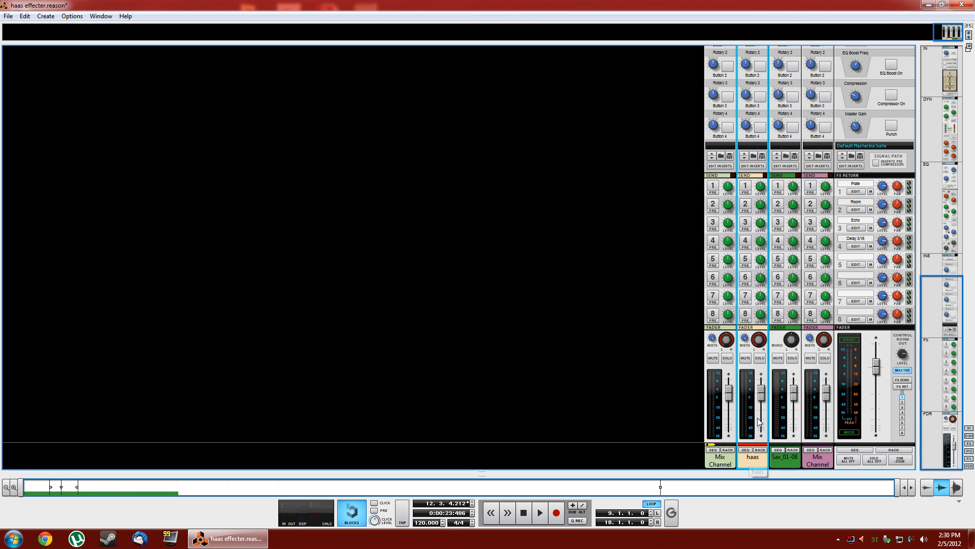
Step: Play the sax track in the rack with the Combinator set to Bypass
{"action": "key", "text": "F5"}
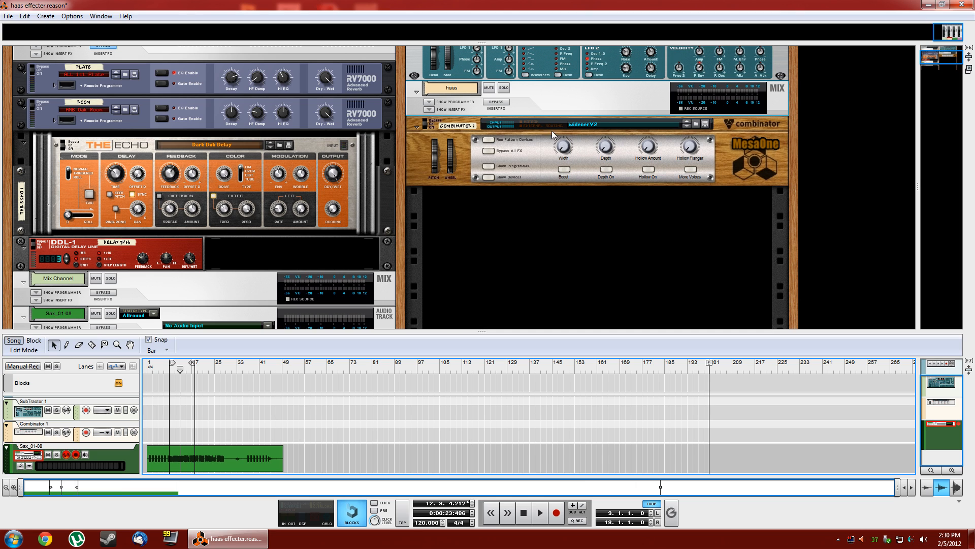
{"action": "left_click", "coordinate": [425, 126]}
{"action": "key", "text": "space"}
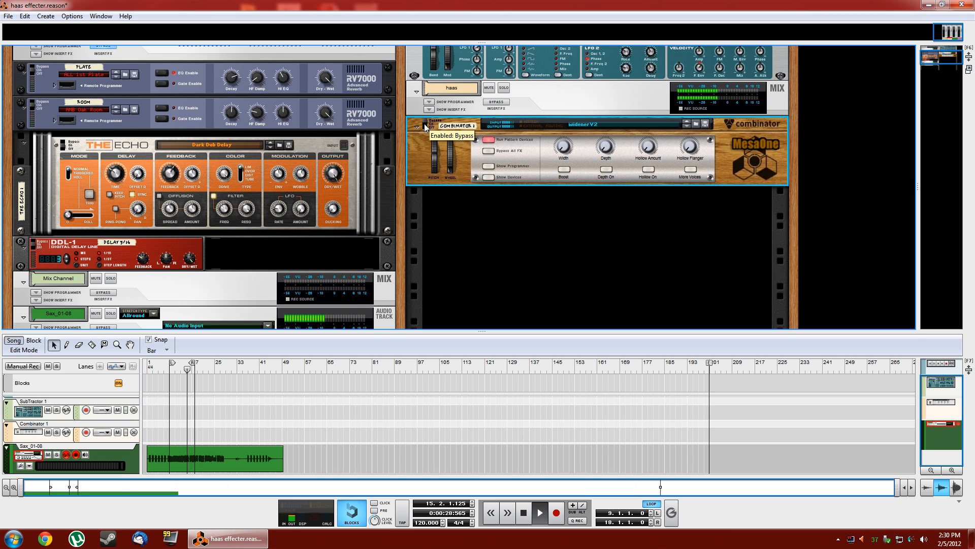
{"action": "key", "text": "space"}
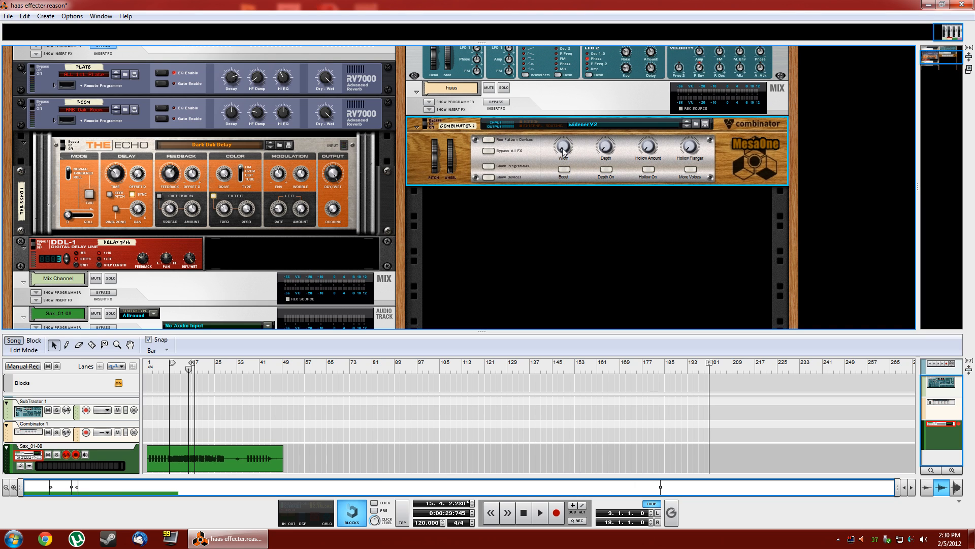
Step: Raise the Combinator's Width knob to 127 during playback, and turn it back down with playback stopped
{"action": "key", "text": "space"}
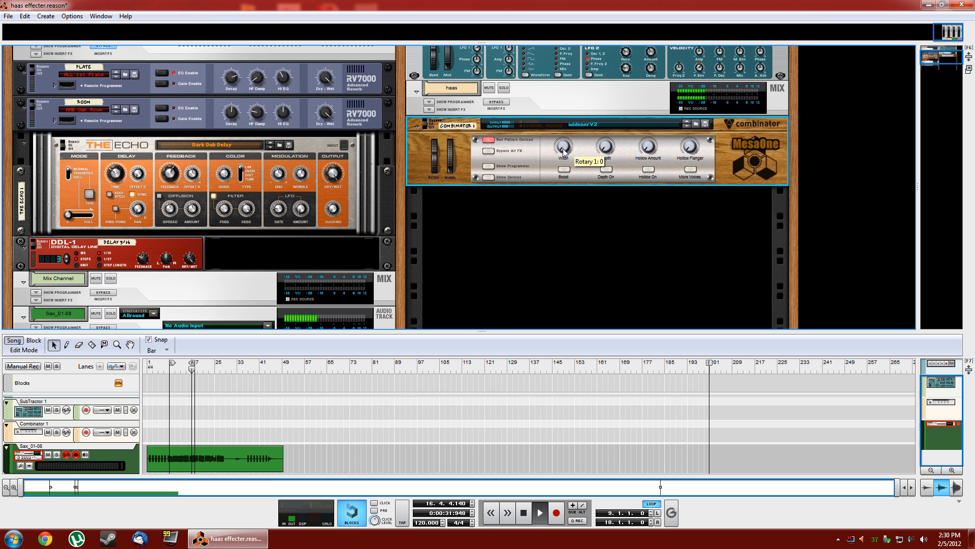
{"action": "left_click_drag", "start_coordinate": [563, 149], "coordinate": [562, 111]}
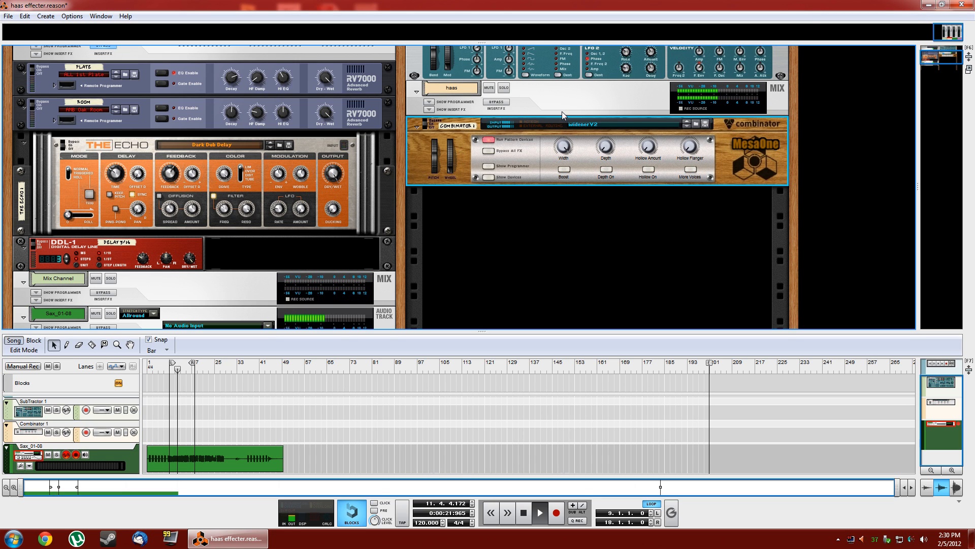
{"action": "mouse_move", "coordinate": [565, 148]}
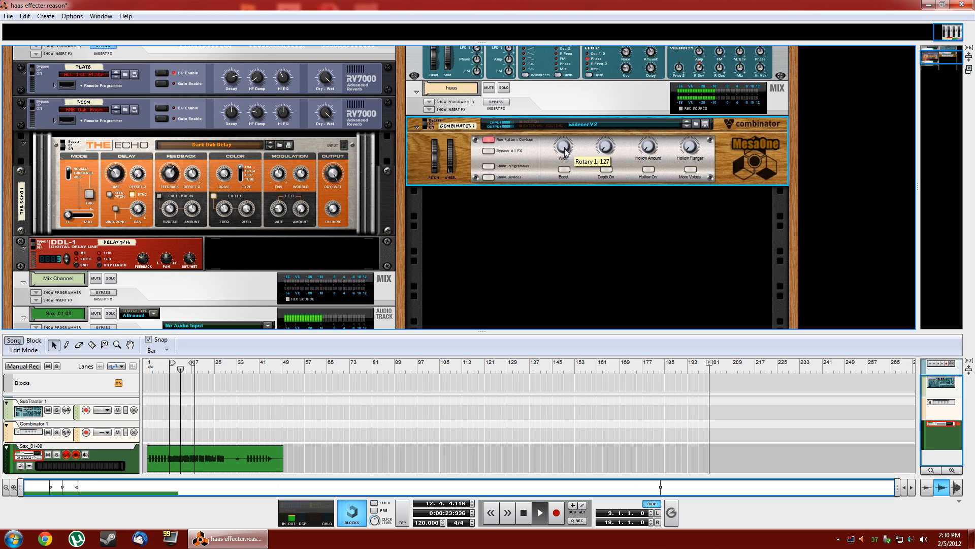
{"action": "key", "text": "space"}
{"action": "left_click_drag", "start_coordinate": [564, 148], "coordinate": [560, 192]}
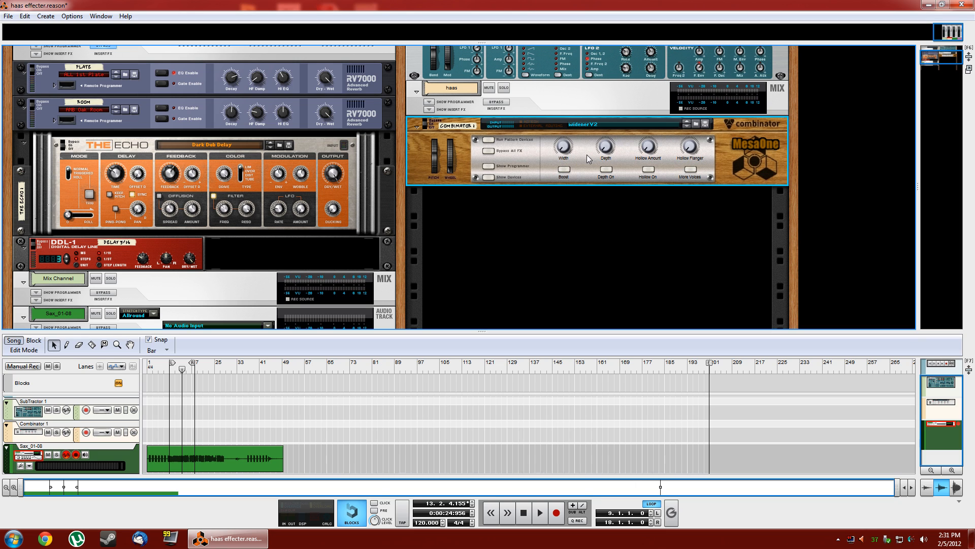
Step: Audition the Combinator with Depth On enabled while adjusting Width and Depth, and switch Depth On back off
{"action": "left_click_drag", "start_coordinate": [603, 152], "coordinate": [608, 116]}
{"action": "left_click", "coordinate": [607, 170]}
{"action": "key", "text": "space"}
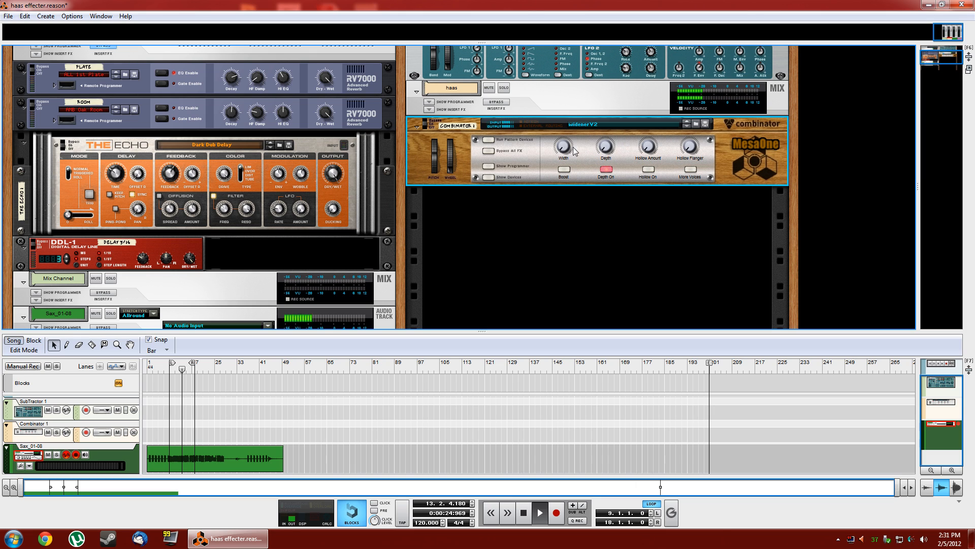
{"action": "left_click_drag", "start_coordinate": [565, 152], "coordinate": [605, 131]}
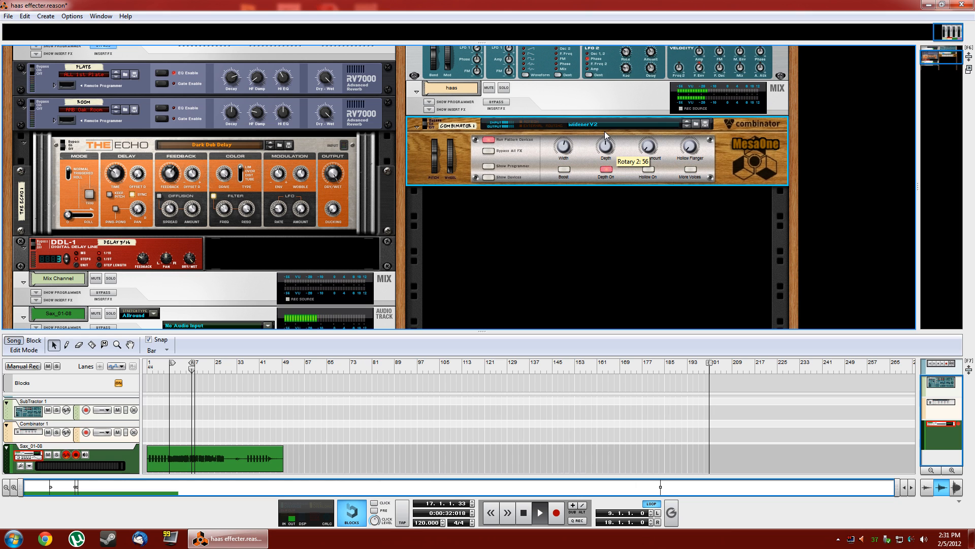
{"action": "left_click", "coordinate": [606, 169]}
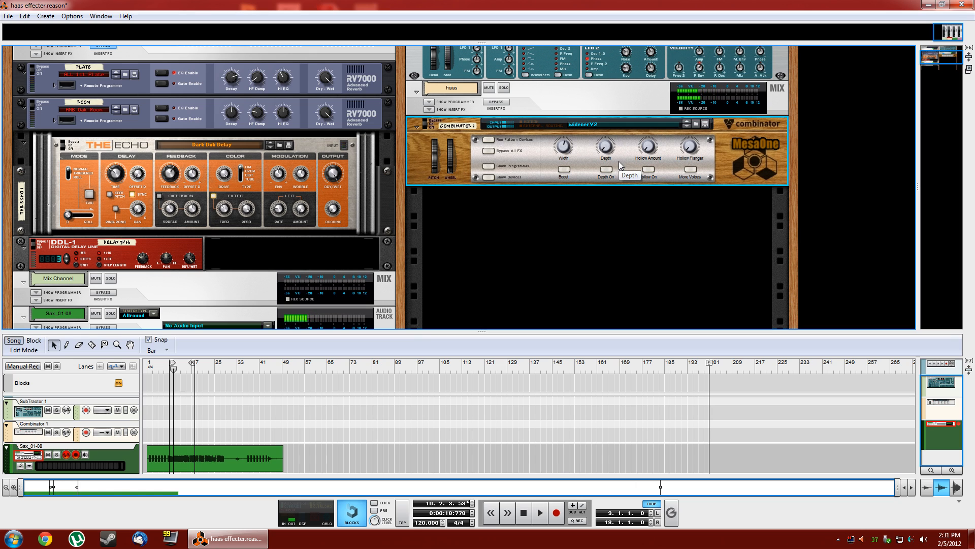
Step: Enable Hollow On and play the sax while raising Hollow Amount to about 41 and Hollow Flanger to about 44
{"action": "left_click", "coordinate": [648, 170]}
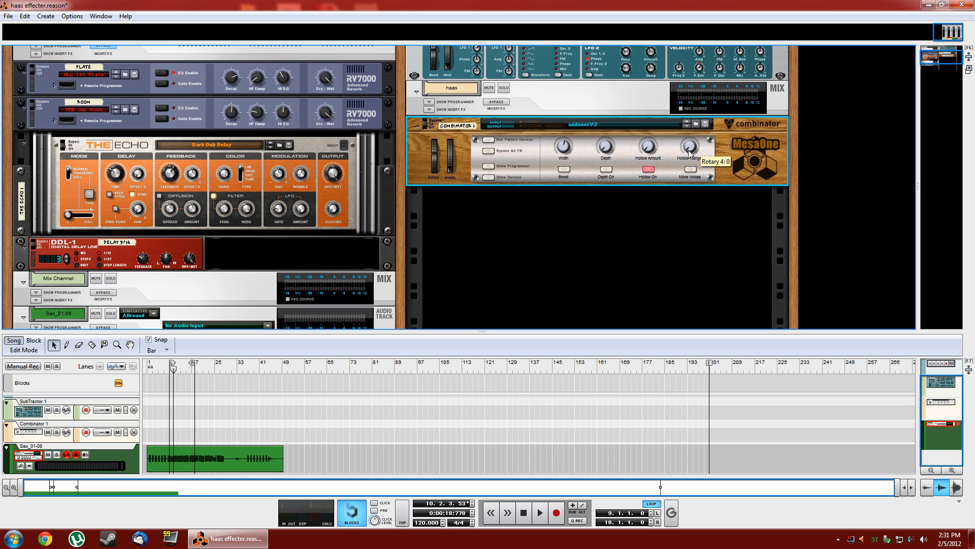
{"action": "left_click_drag", "start_coordinate": [690, 150], "coordinate": [697, 112]}
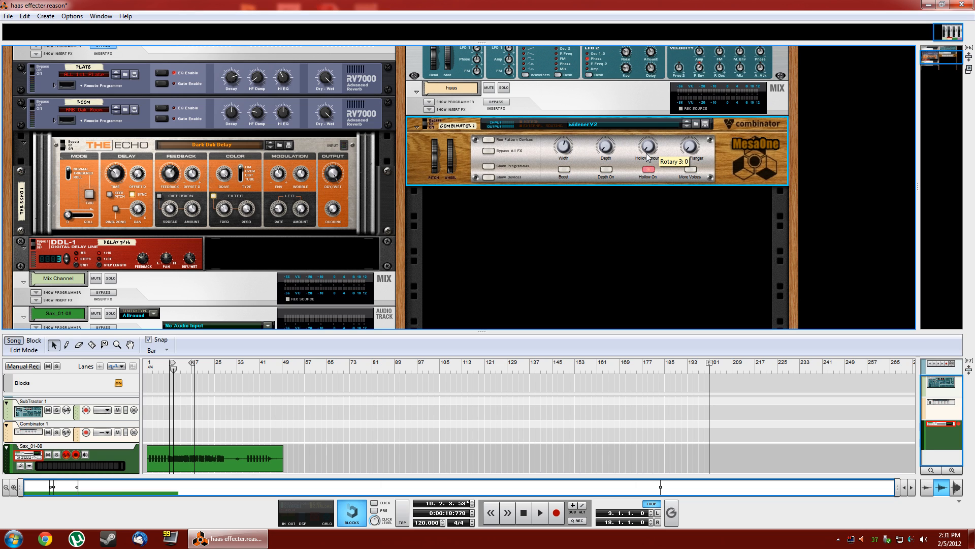
{"action": "key", "text": "space"}
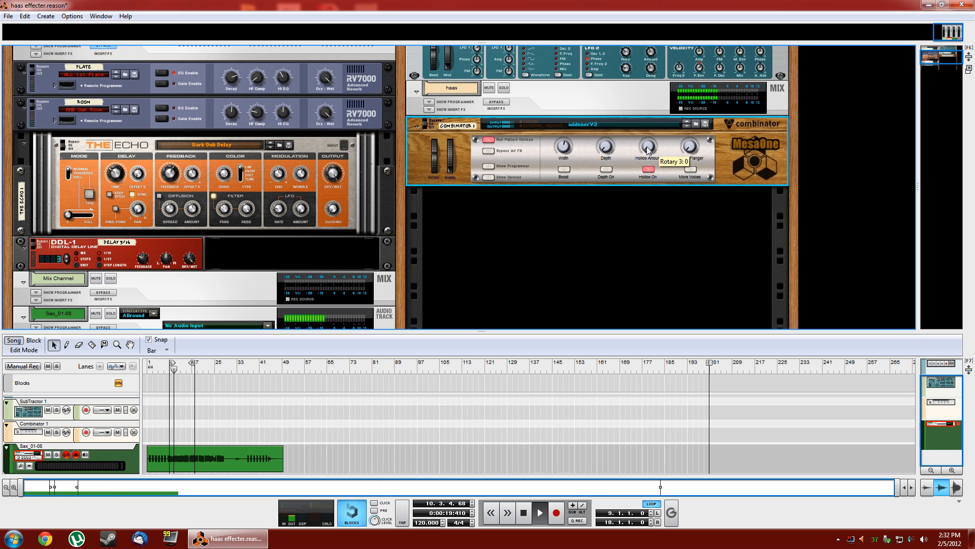
{"action": "left_click_drag", "start_coordinate": [647, 150], "coordinate": [647, 145]}
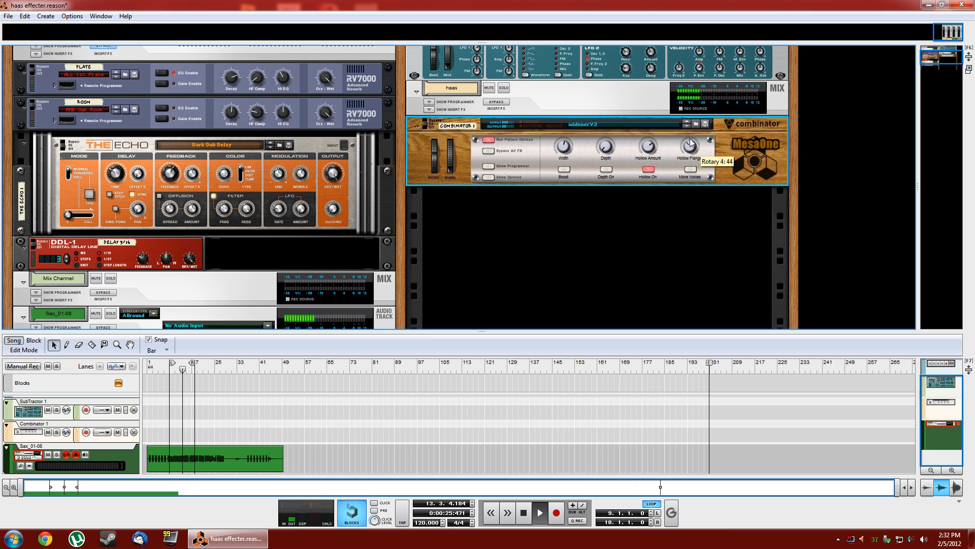
Step: Audition More Voices briefly, stop playback, and leave both More Voices and Hollow On switched off
{"action": "left_click", "coordinate": [690, 169]}
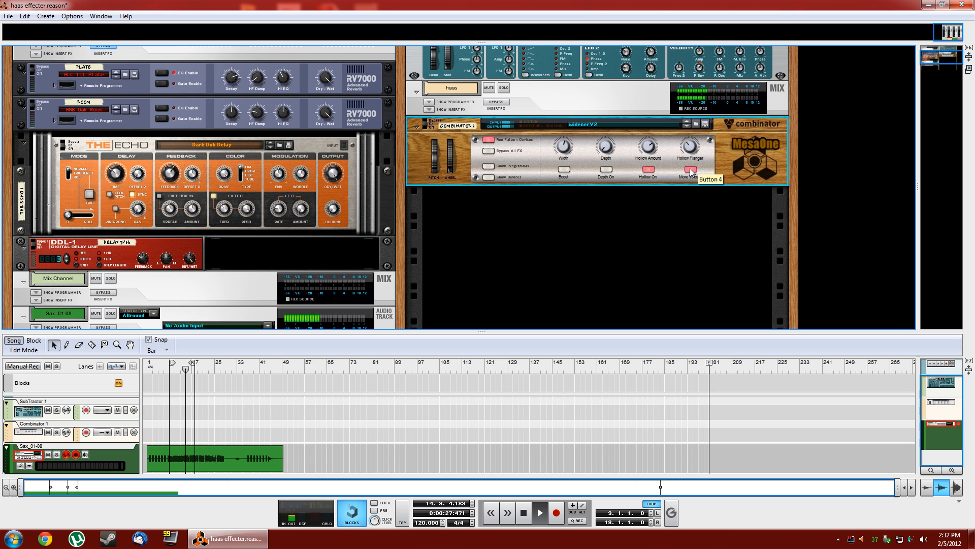
{"action": "left_click", "coordinate": [691, 170]}
{"action": "key", "text": "space"}
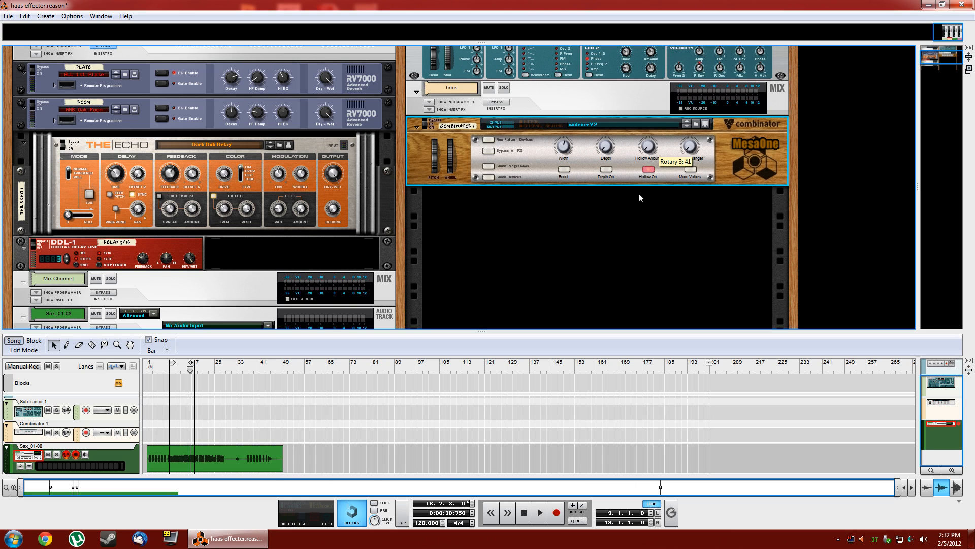
{"action": "left_click", "coordinate": [648, 169]}
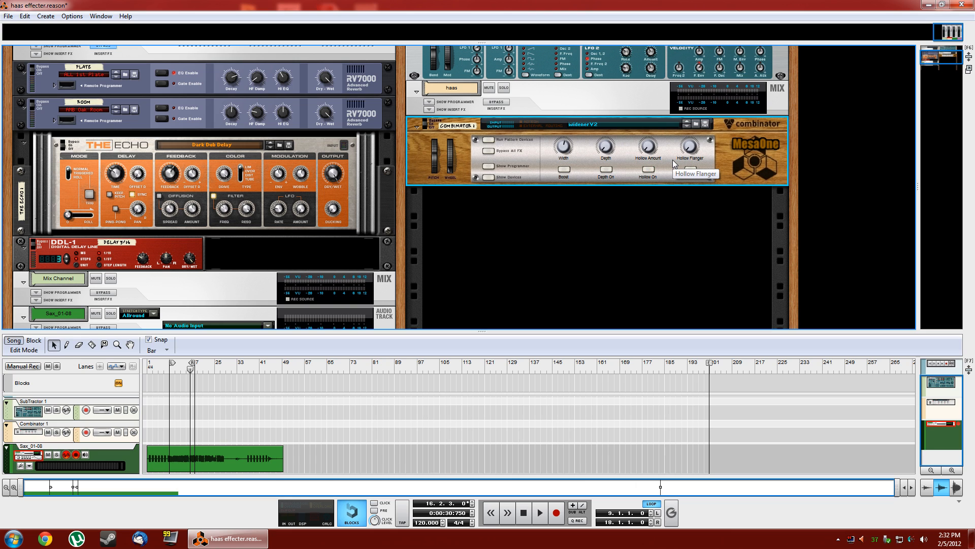
Step: Inspect the rear cabling between the sax track, the Combinator and the haas mix channel
{"action": "key", "text": "Tab"}
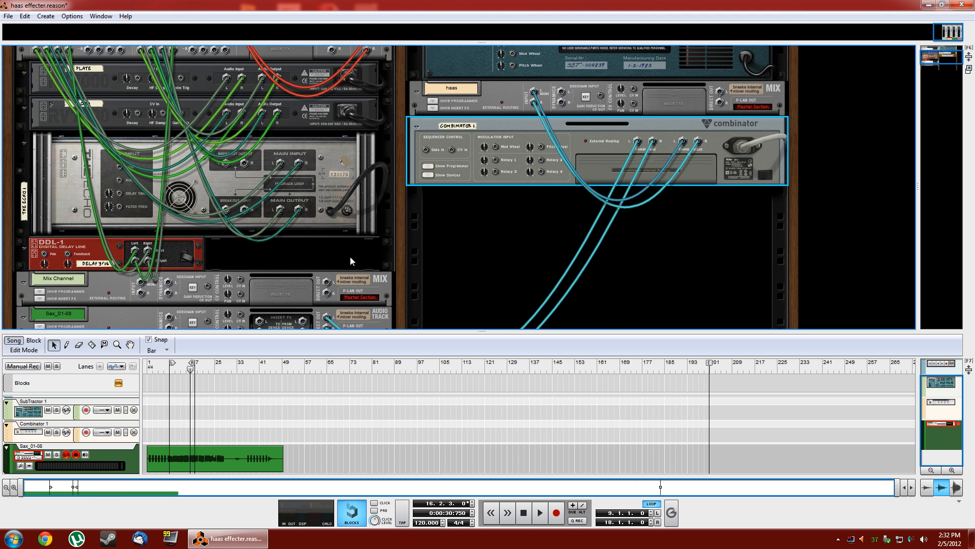
{"action": "scroll", "coordinate": [351, 260], "scroll_direction": "down", "scroll_amount": 4}
{"action": "scroll", "coordinate": [329, 229], "scroll_direction": "up", "scroll_amount": 3}
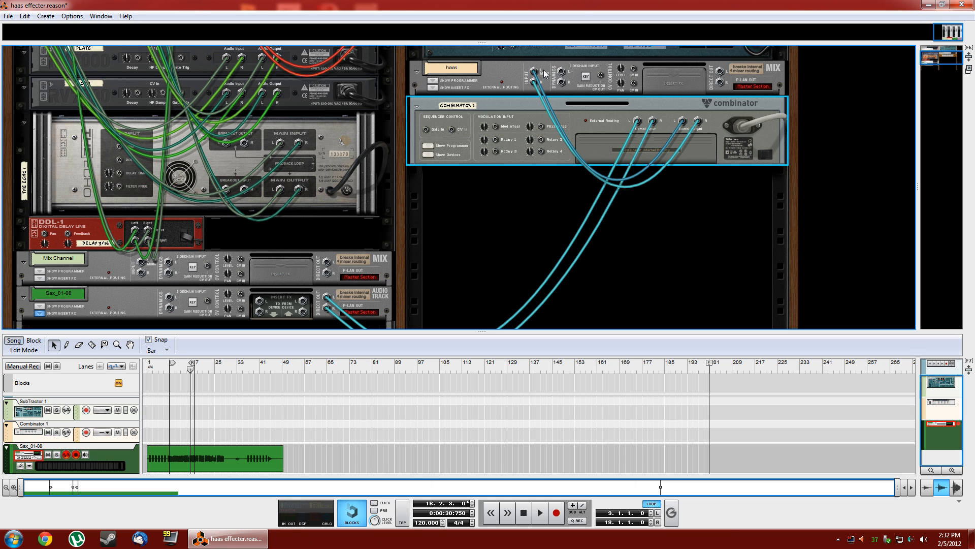
{"action": "key", "text": "Tab"}
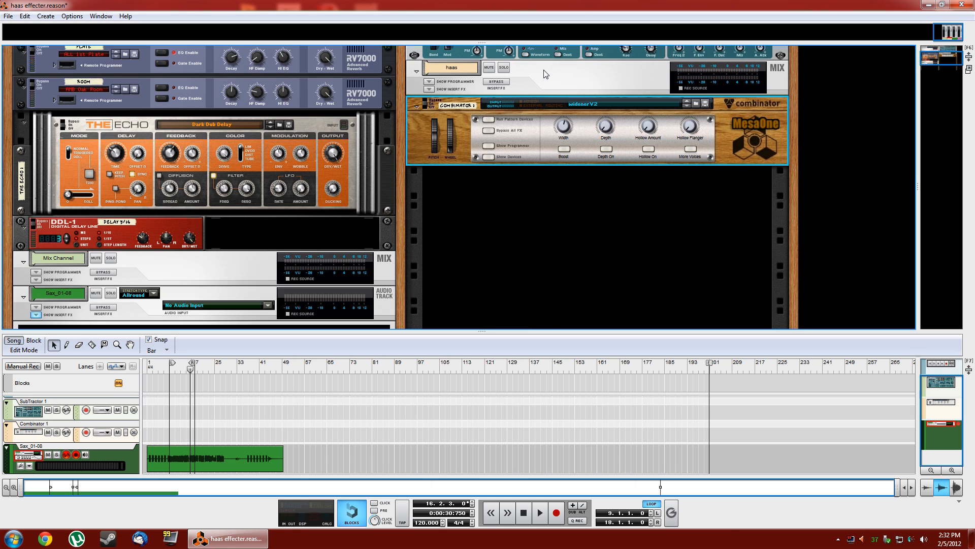
Step: Show the Combinator's programmer and internal devices, and enlarge the rack area to fit them
{"action": "left_click", "coordinate": [489, 146]}
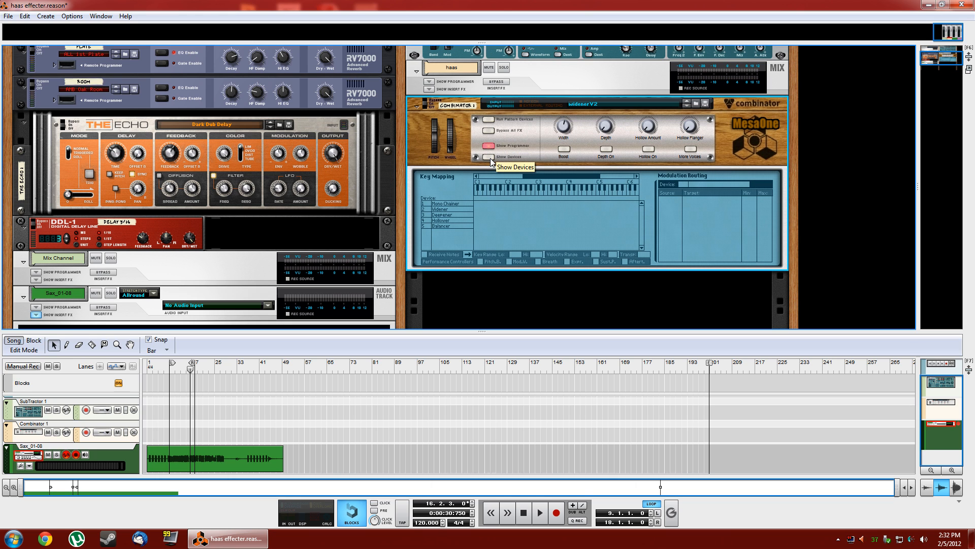
{"action": "left_click", "coordinate": [489, 157]}
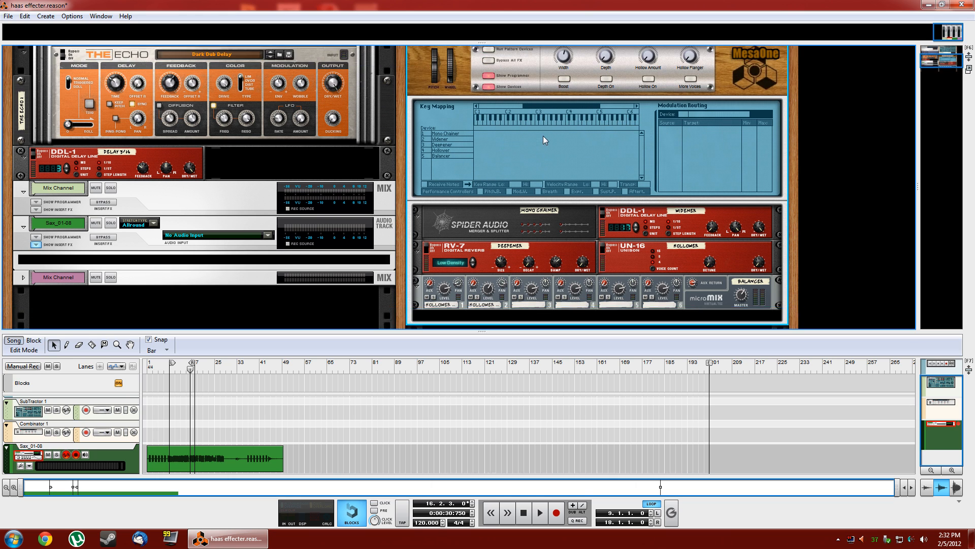
{"action": "scroll", "coordinate": [543, 135], "scroll_direction": "up", "scroll_amount": 1}
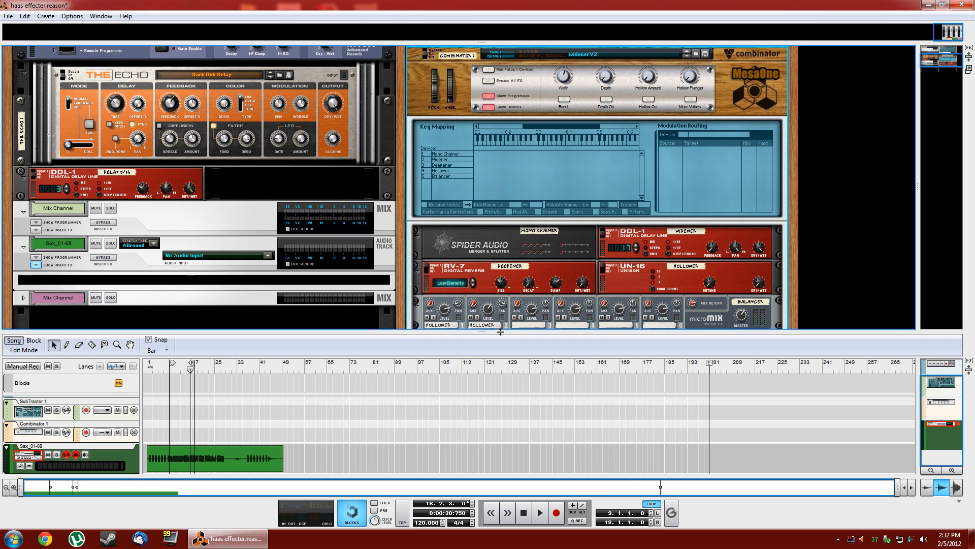
{"action": "left_click_drag", "start_coordinate": [501, 332], "coordinate": [500, 359]}
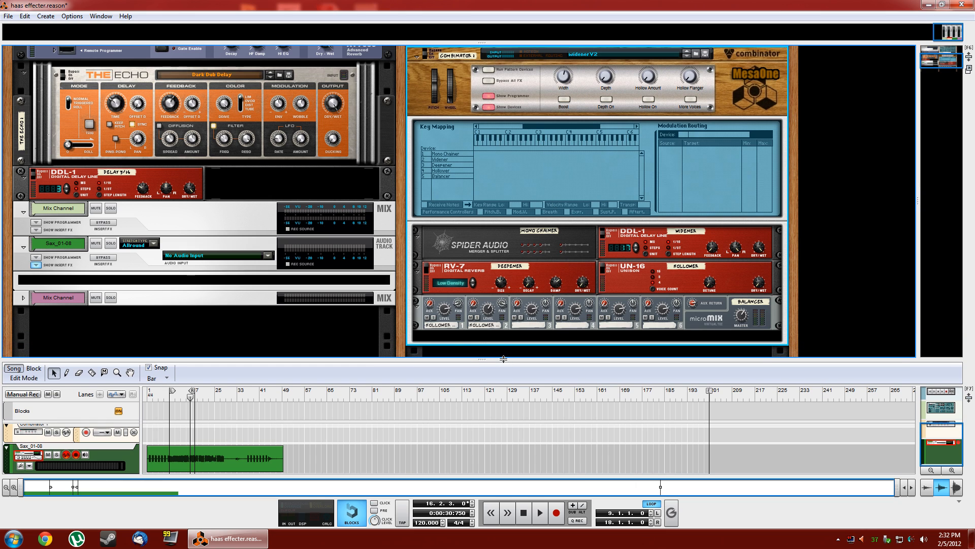
Step: Audition the Combinator's Boost on the playing sax, and leave playback stopped with Boost switched off
{"action": "key", "text": "space"}
{"action": "left_click", "coordinate": [565, 99]}
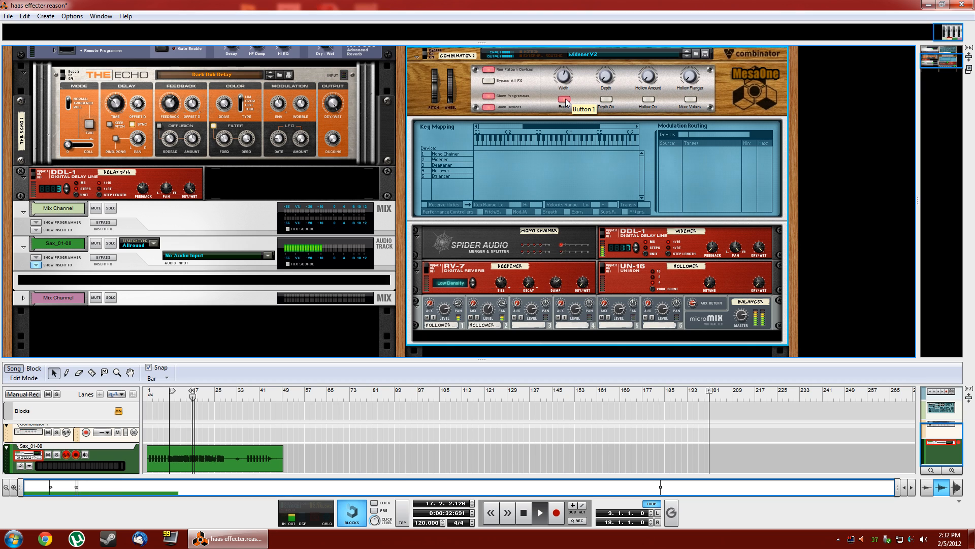
{"action": "left_click", "coordinate": [565, 100]}
{"action": "key", "text": "space"}
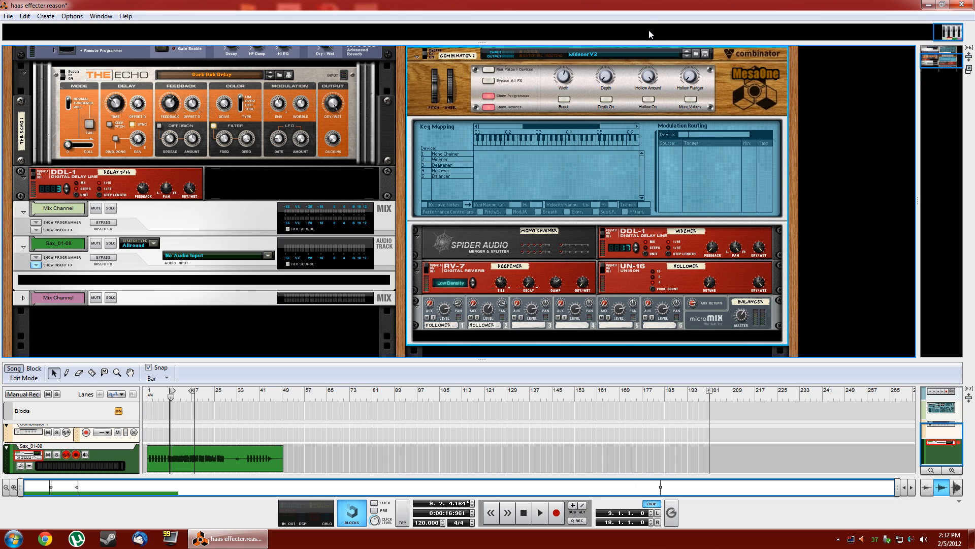
{"action": "key", "text": "space"}
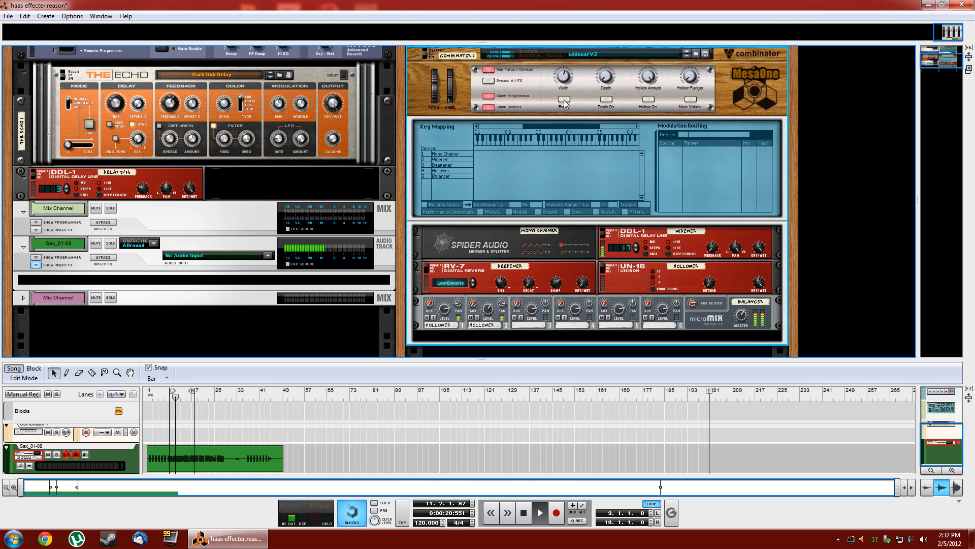
{"action": "key", "text": "space"}
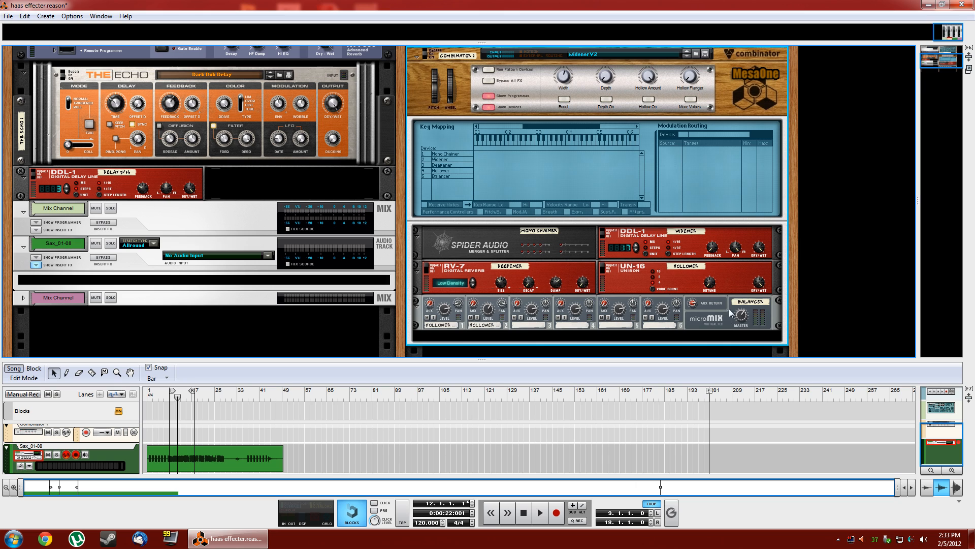
{"action": "left_click", "coordinate": [565, 99]}
{"action": "left_click", "coordinate": [564, 99]}
Step: Sweep the Combinator's Width knob up and back down to demonstrate its effect on the Widener delay
{"action": "mouse_move", "coordinate": [563, 80]}
{"action": "left_click_drag", "start_coordinate": [562, 80], "coordinate": [559, 109]}
{"action": "left_click_drag", "start_coordinate": [544, 125], "coordinate": [543, 25]}
{"action": "left_click_drag", "start_coordinate": [544, 26], "coordinate": [502, 307]}
{"action": "mouse_move", "coordinate": [502, 306]}
Step: Demonstrate the Depth knob with the RV-7 Deepener reverb, switching Depth On on and off again
{"action": "left_click_drag", "start_coordinate": [605, 82], "coordinate": [609, 36]}
{"action": "left_click", "coordinate": [477, 266]}
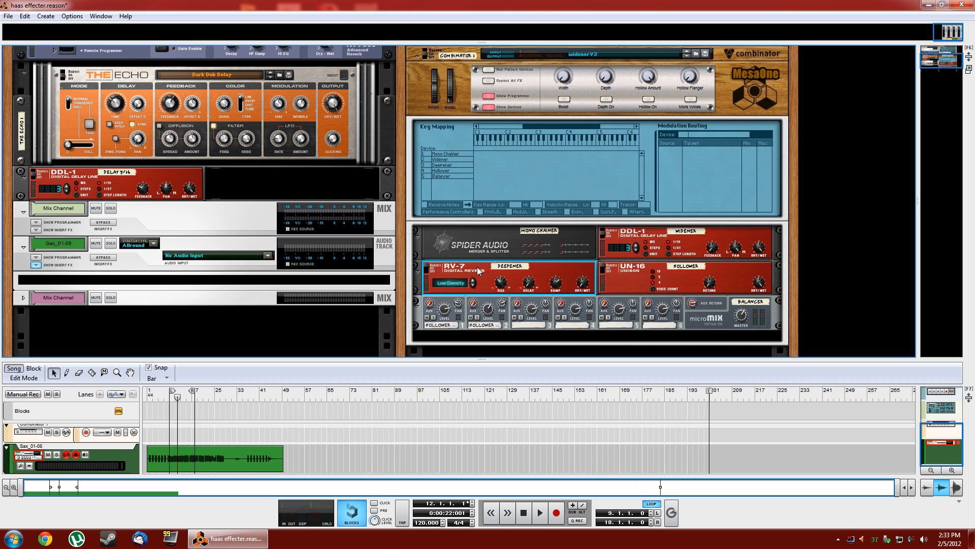
{"action": "left_click", "coordinate": [605, 98]}
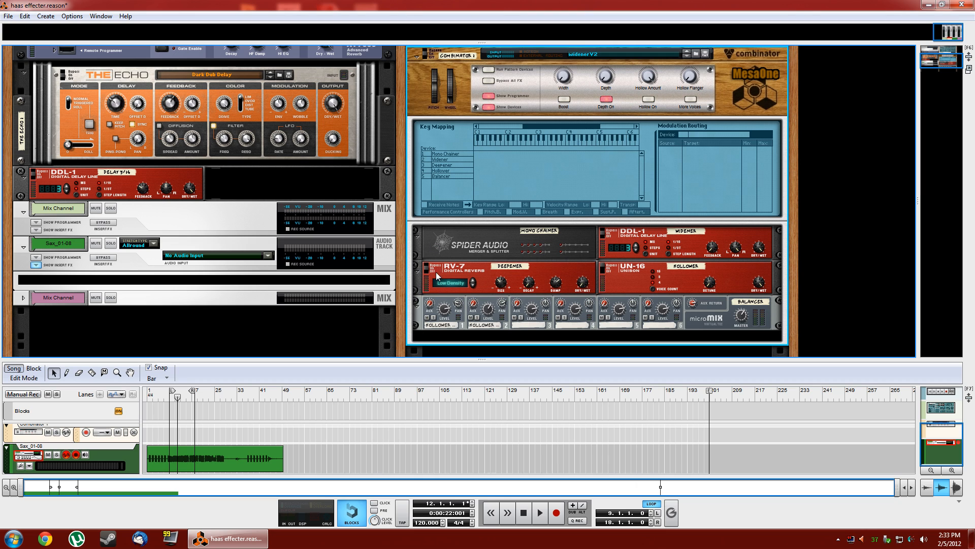
{"action": "left_click", "coordinate": [608, 100]}
Step: Demonstrate the Hollower controls by toggling More Voices and Hollow On on and off, and moving Hollow Flanger
{"action": "left_click", "coordinate": [691, 99]}
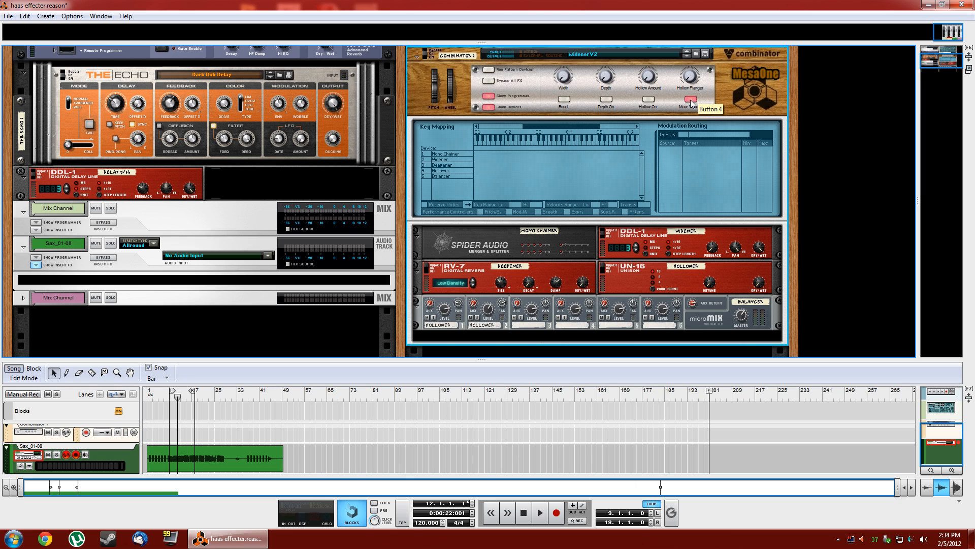
{"action": "left_click", "coordinate": [690, 100]}
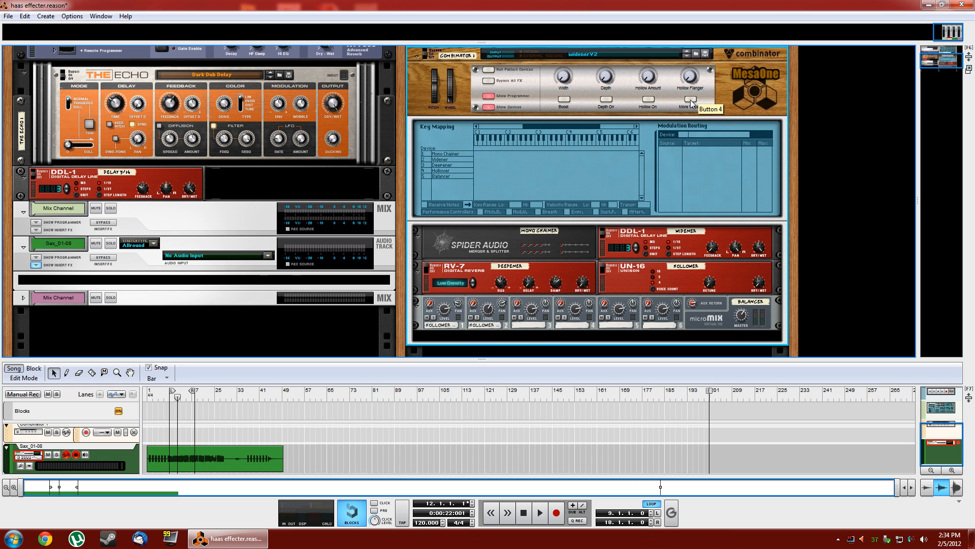
{"action": "left_click", "coordinate": [649, 100]}
{"action": "left_click", "coordinate": [649, 100]}
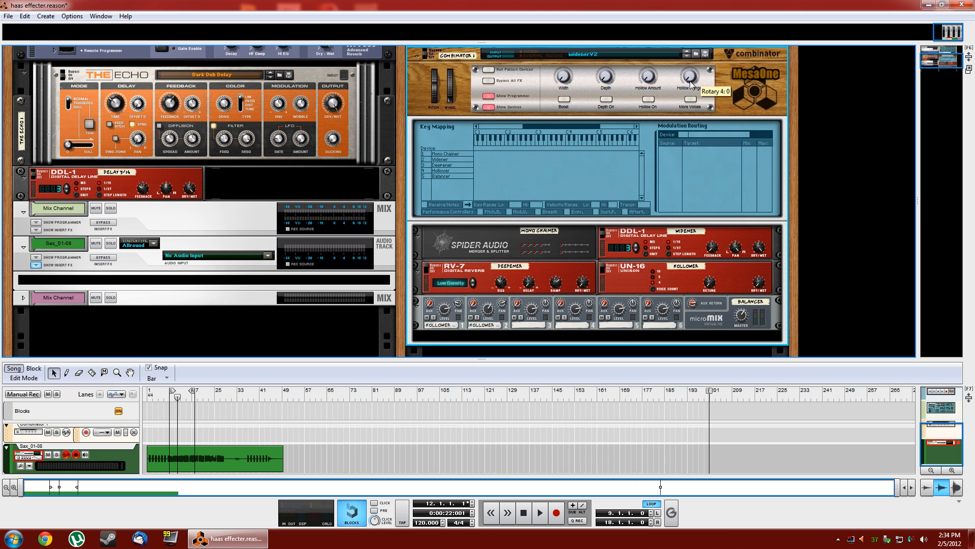
{"action": "mouse_move", "coordinate": [691, 76]}
{"action": "left_mouse_down"}
{"action": "mouse_move", "coordinate": [682, 24]}
{"action": "mouse_move", "coordinate": [679, 83]}
{"action": "left_mouse_up"}
Step: Examine the rear wiring of the Combinator's internal splitter, delay, reverb, unison and line mixer
{"action": "key", "text": "Tab"}
{"action": "scroll", "coordinate": [672, 221], "scroll_direction": "down", "scroll_amount": 3}
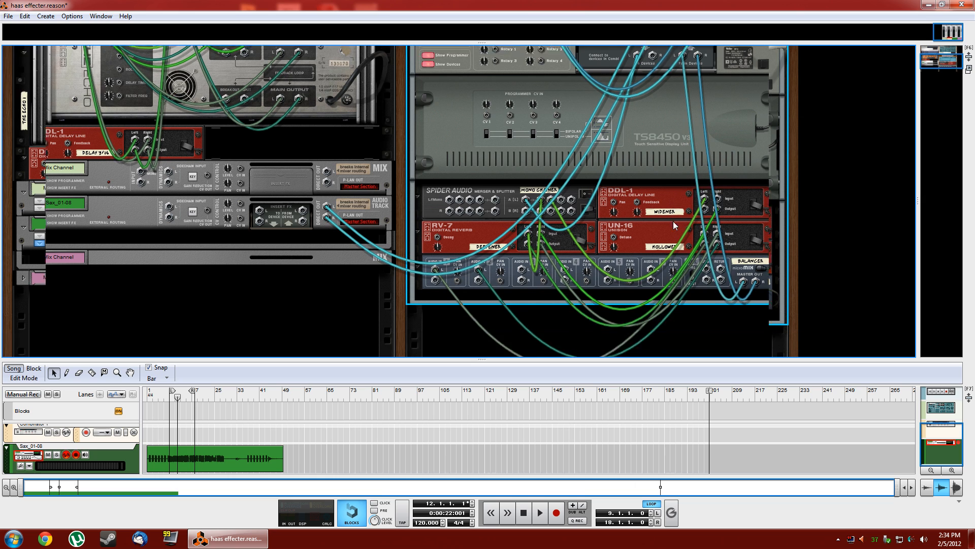
{"action": "scroll", "coordinate": [673, 221], "scroll_direction": "up", "scroll_amount": 2}
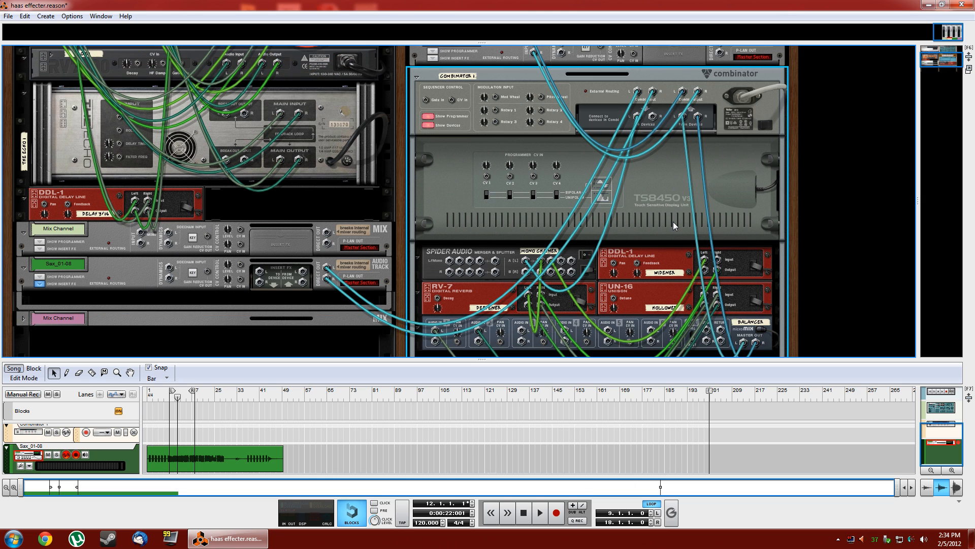
{"action": "scroll", "coordinate": [670, 193], "scroll_direction": "down", "scroll_amount": 3}
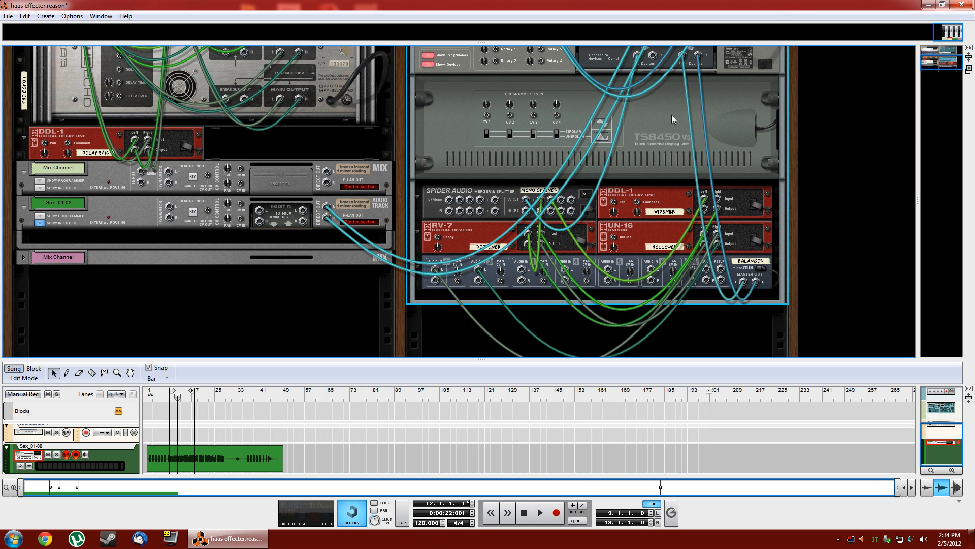
{"action": "scroll", "coordinate": [624, 166], "scroll_direction": "up", "scroll_amount": 4}
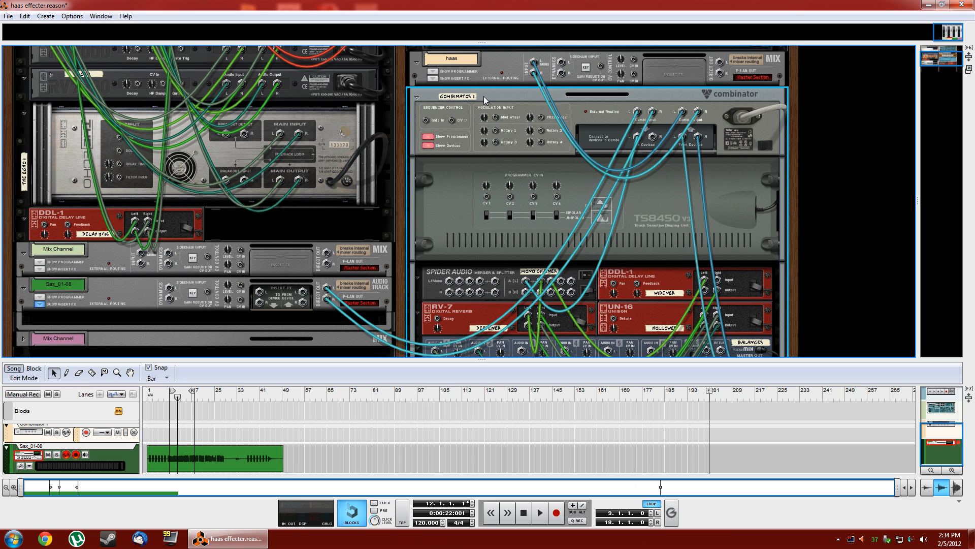
Step: Delete the existing Combinator, and delete only the selected haas mix channel from its device group
{"action": "key", "text": "Delete"}
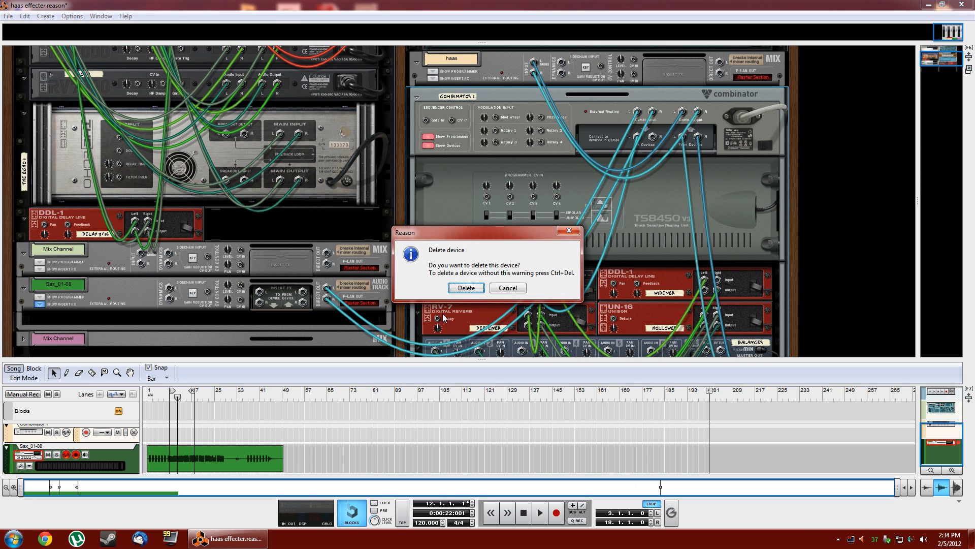
{"action": "left_click", "coordinate": [469, 294]}
{"action": "key", "text": "Tab"}
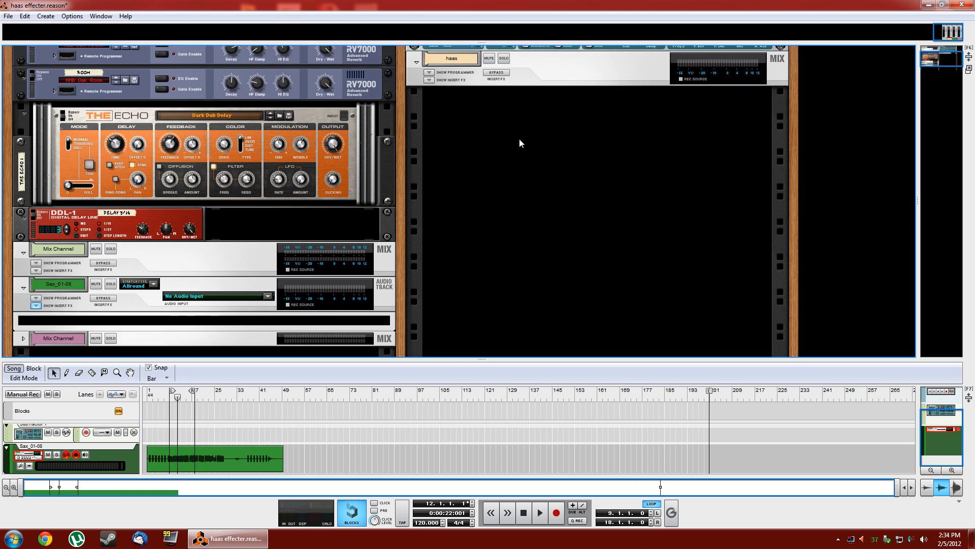
{"action": "left_click", "coordinate": [554, 75]}
{"action": "key", "text": "Delete"}
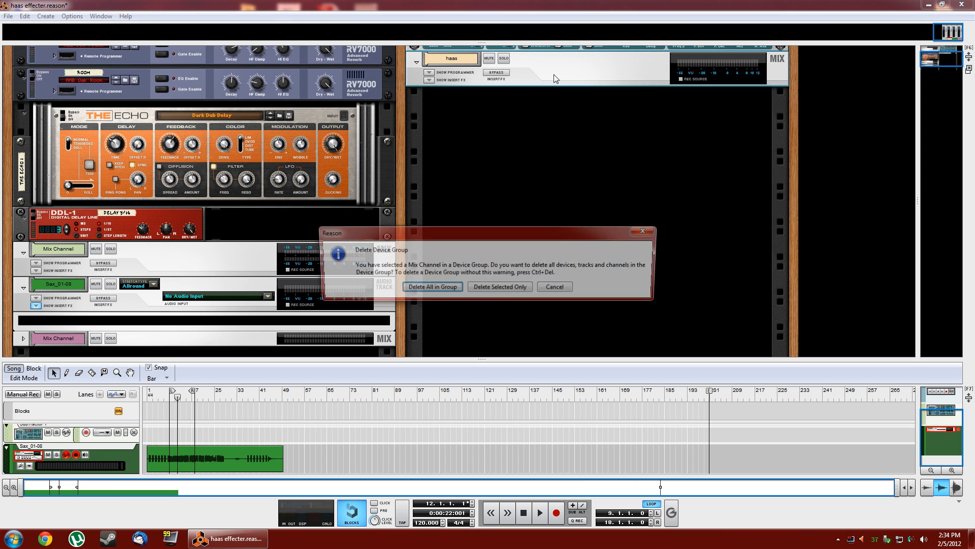
{"action": "left_click", "coordinate": [514, 286]}
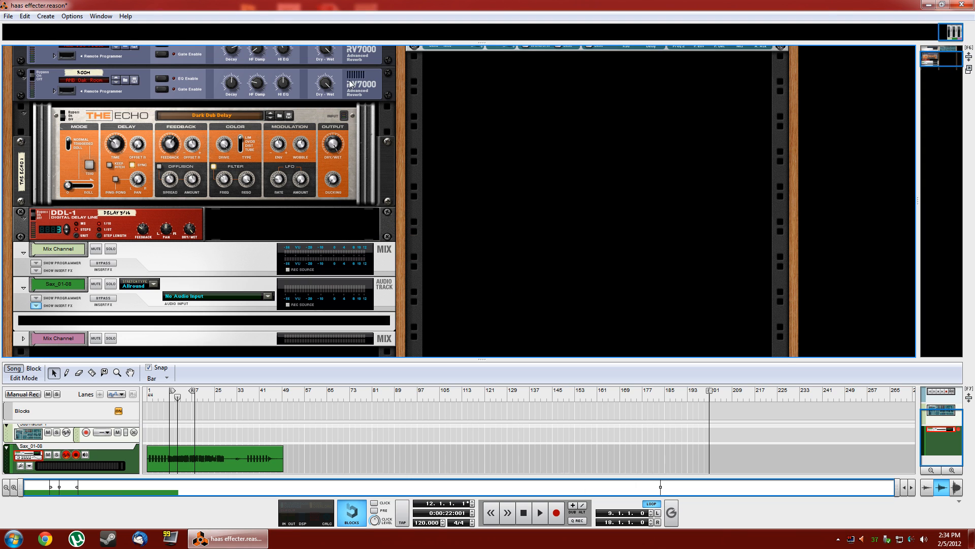
Step: Create a new empty Combinator in the second rack column
{"action": "left_click", "coordinate": [45, 15]}
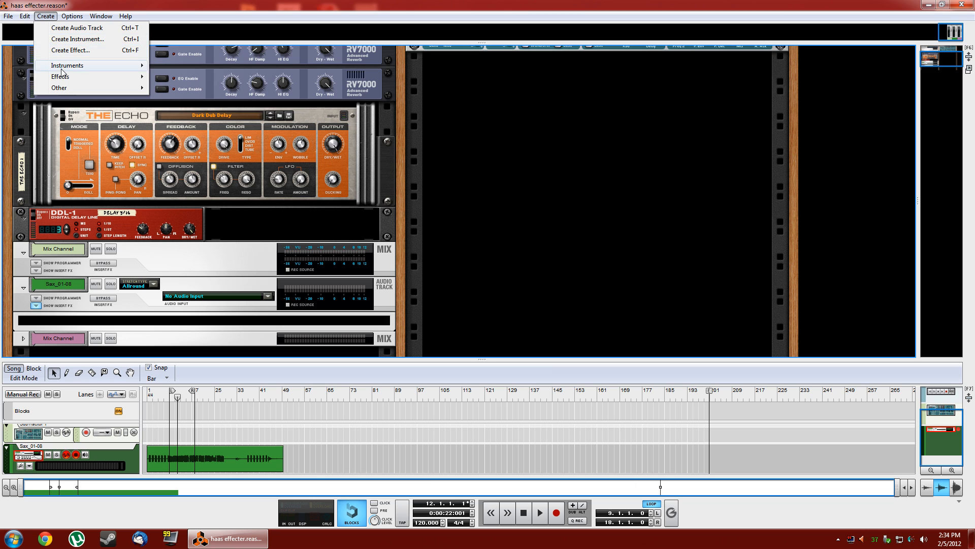
{"action": "mouse_move", "coordinate": [87, 87]}
{"action": "left_click", "coordinate": [213, 87]}
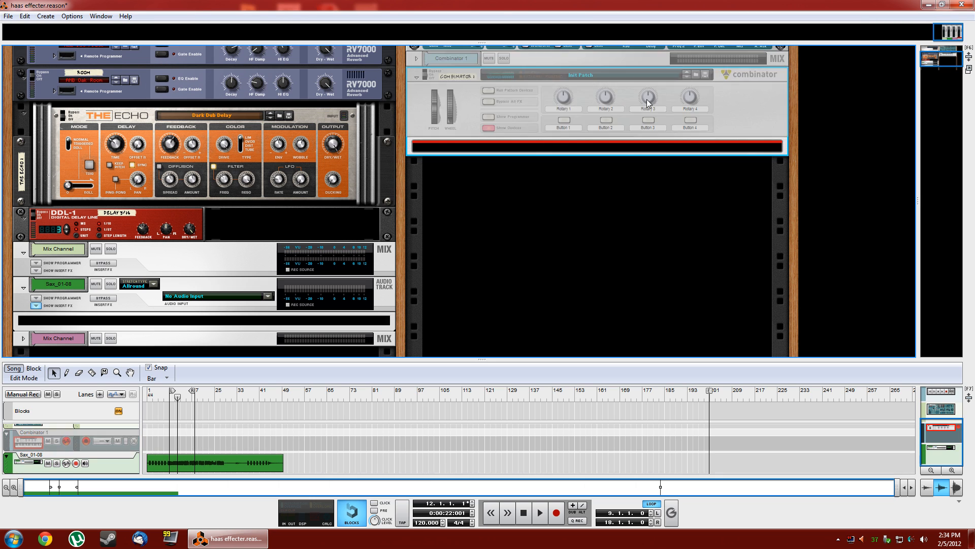
Step: Load the Haas_Widener_V2.cmb patch from the Public folder of My Dropbox into the new Combinator
{"action": "left_click", "coordinate": [697, 75]}
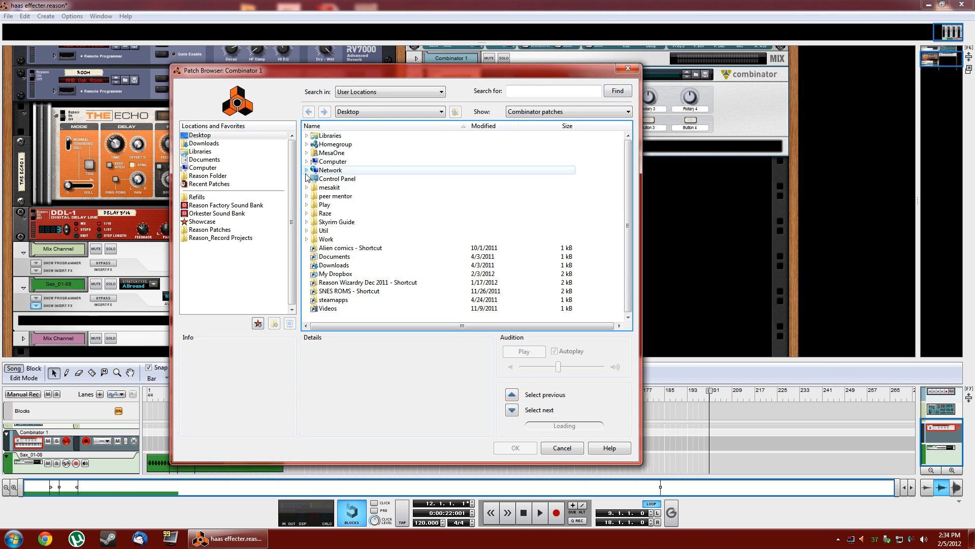
{"action": "left_click", "coordinate": [394, 308]}
{"action": "left_click", "coordinate": [221, 136]}
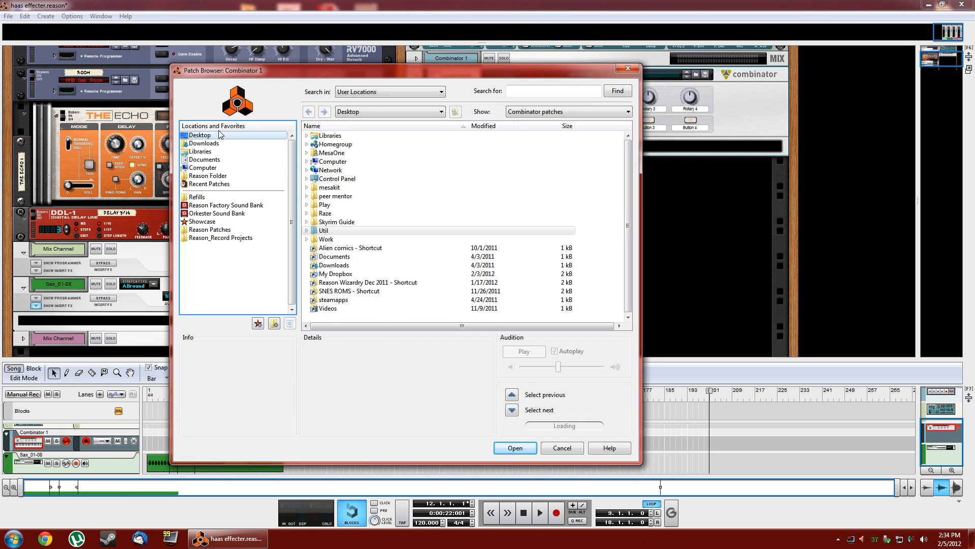
{"action": "left_click", "coordinate": [449, 171]}
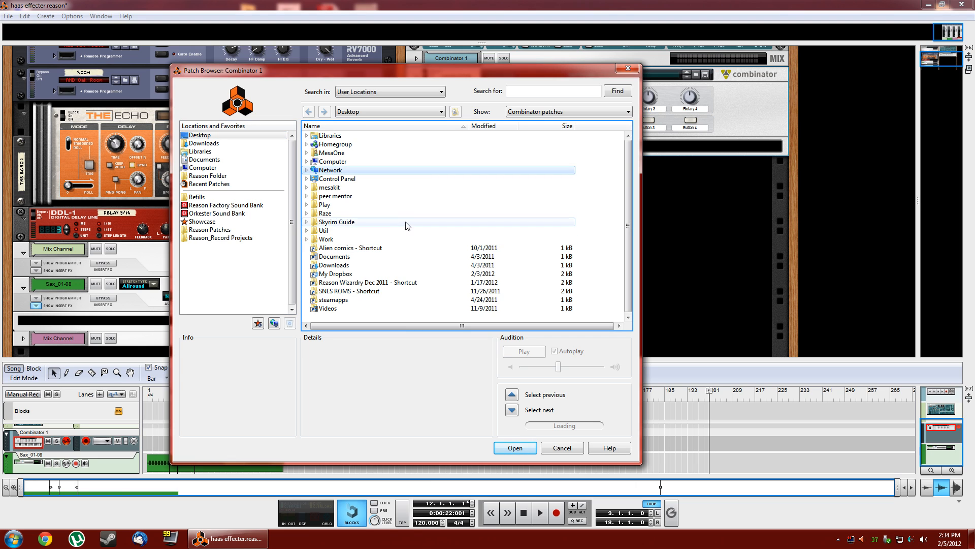
{"action": "double_click", "coordinate": [340, 277]}
{"action": "double_click", "coordinate": [330, 154]}
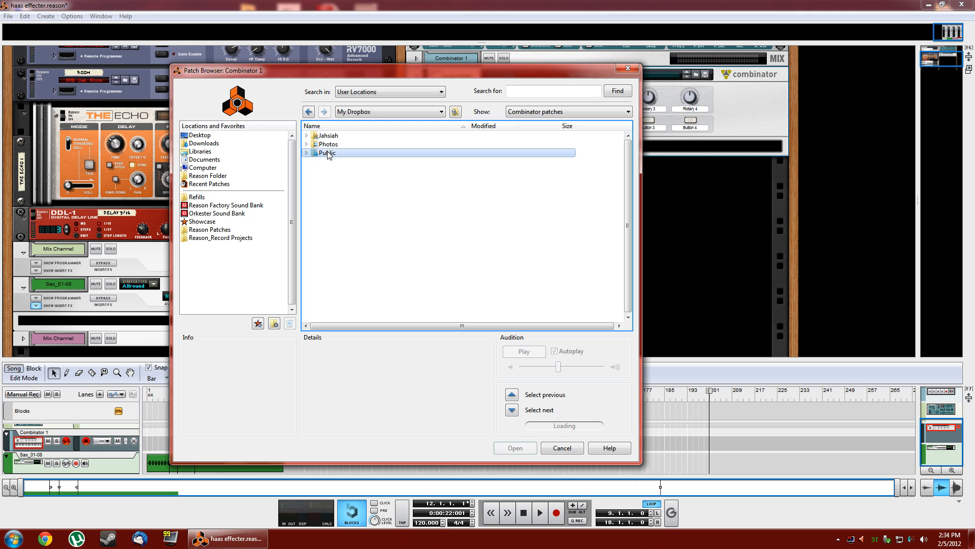
{"action": "left_click", "coordinate": [338, 136]}
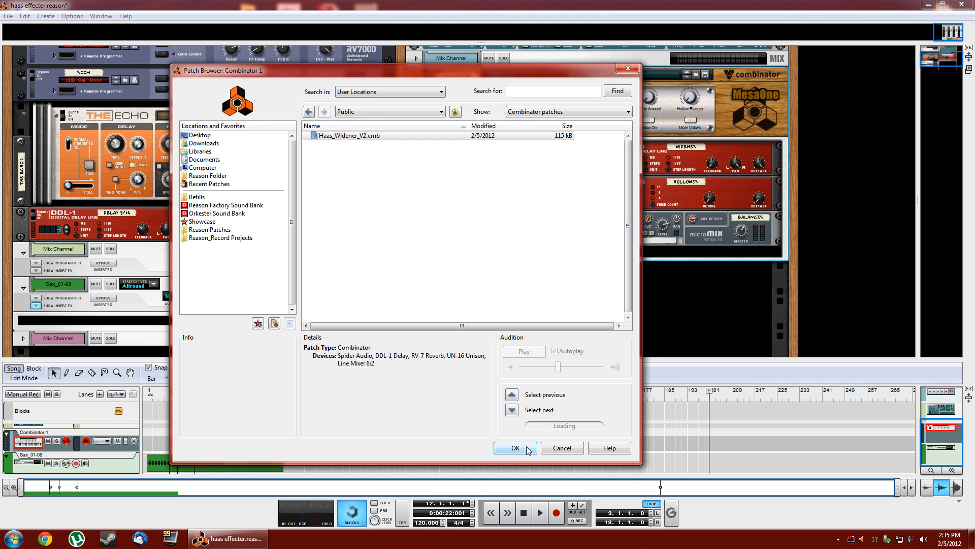
{"action": "left_click", "coordinate": [527, 448]}
Step: Cable the Sax_01-08 track's stereo direct outputs to the new Combinator's inputs on the rear of the rack
{"action": "key", "text": "Tab"}
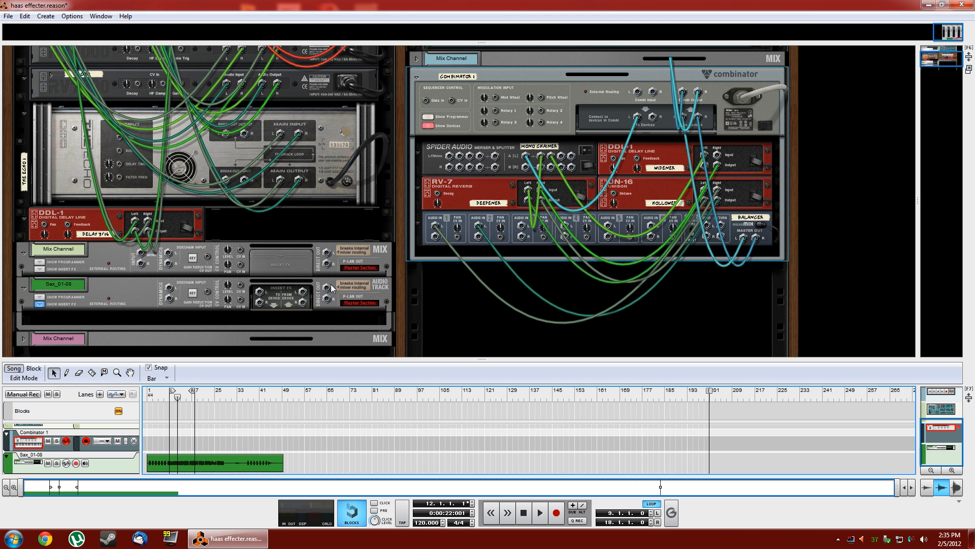
{"action": "left_click_drag", "start_coordinate": [328, 288], "coordinate": [635, 97]}
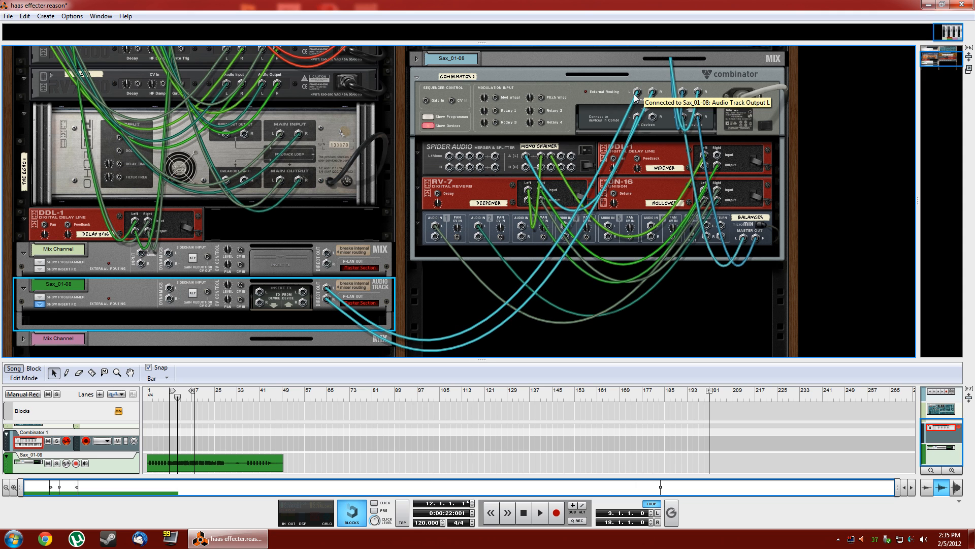
{"action": "key", "text": "Tab"}
Step: Play the sax through the new Combinator while turning Width up to about 97, and stop playback
{"action": "key", "text": "space"}
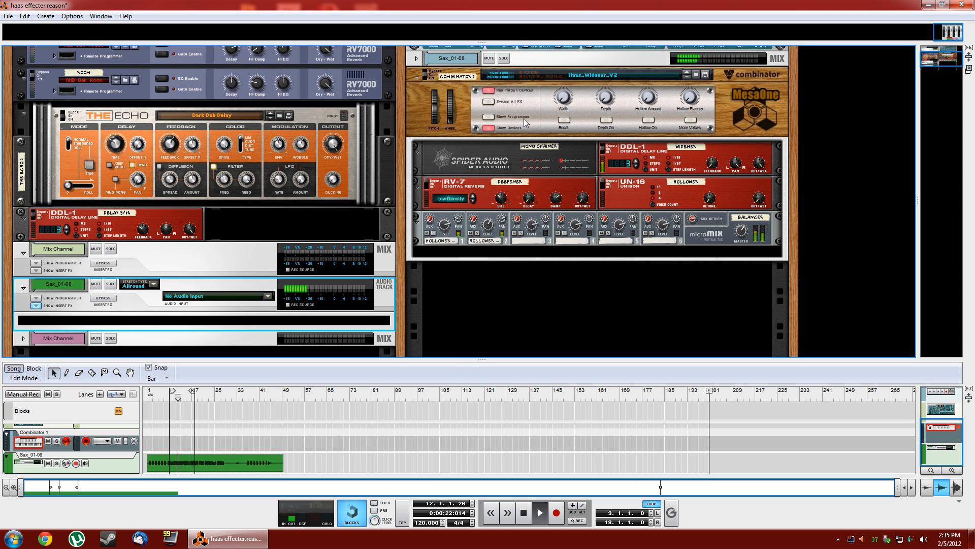
{"action": "left_click", "coordinate": [562, 102]}
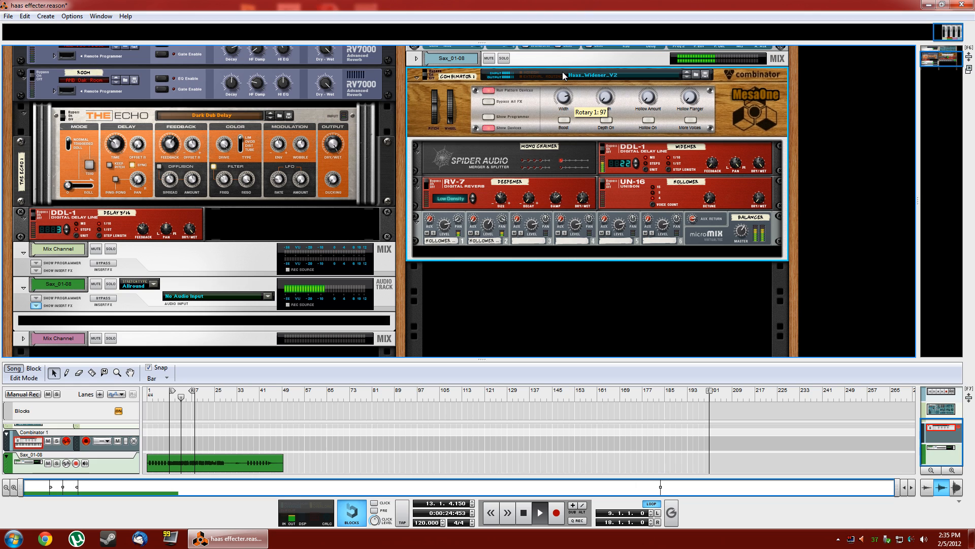
{"action": "key", "text": "space"}
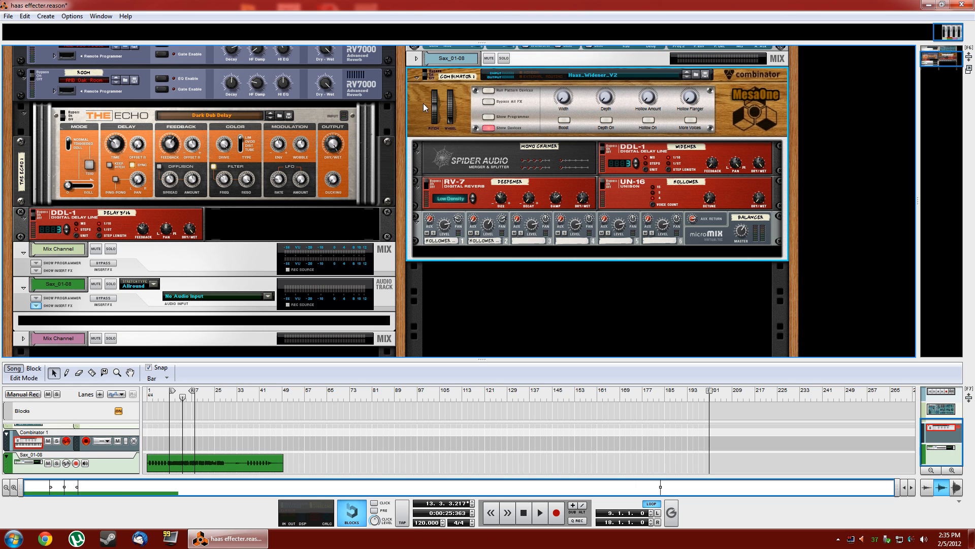